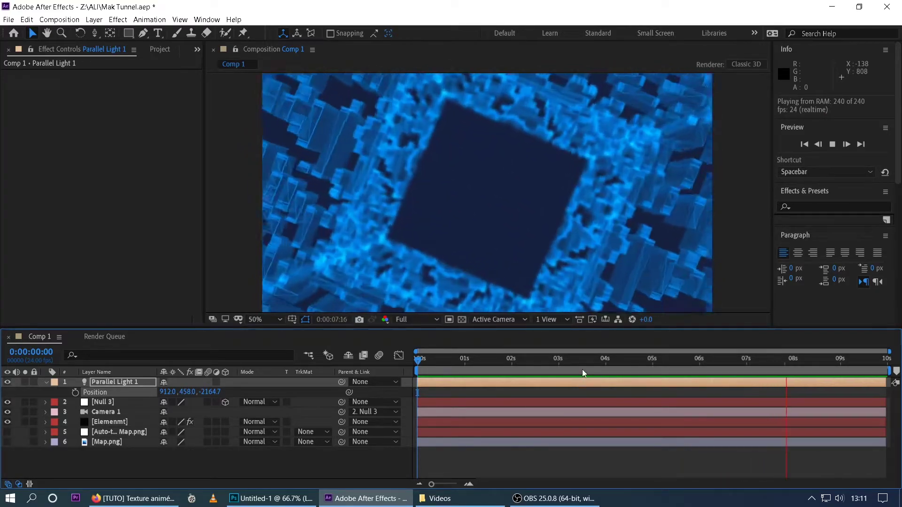
# - Preview the finished blue tunnel animation in Comp 1 from its first frame
pyautogui.click(431, 359)
pyautogui.press('Home')
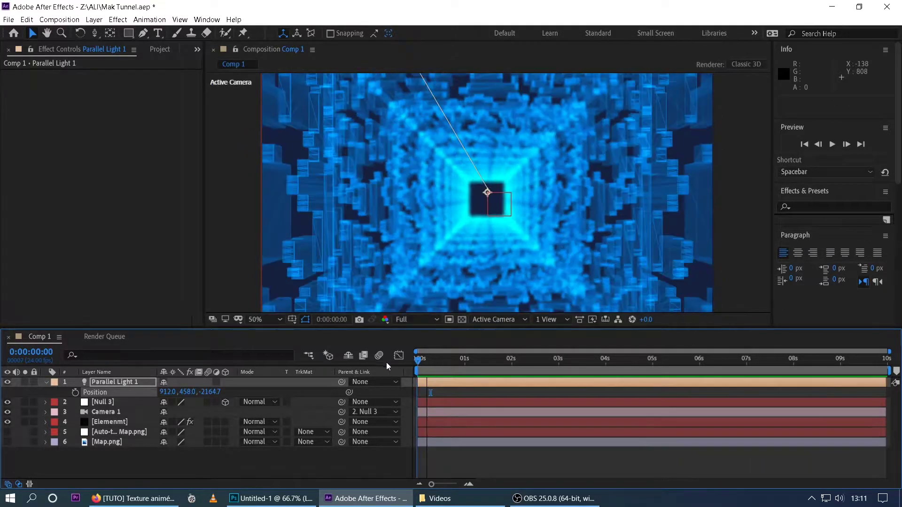
pyautogui.press('space')
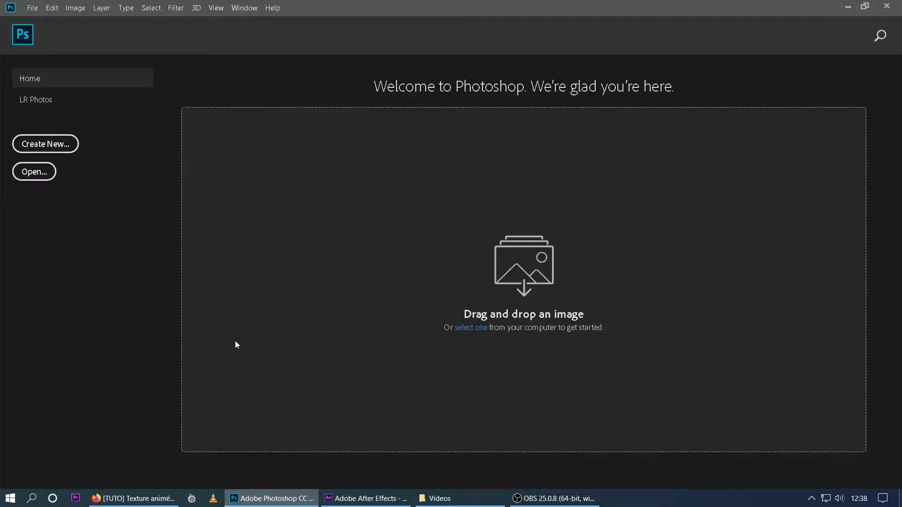
# - Switch to Photoshop and create a 1080 × 1080 px RGB document at 300 pixels/inch with a white background
pyautogui.click(52, 146)
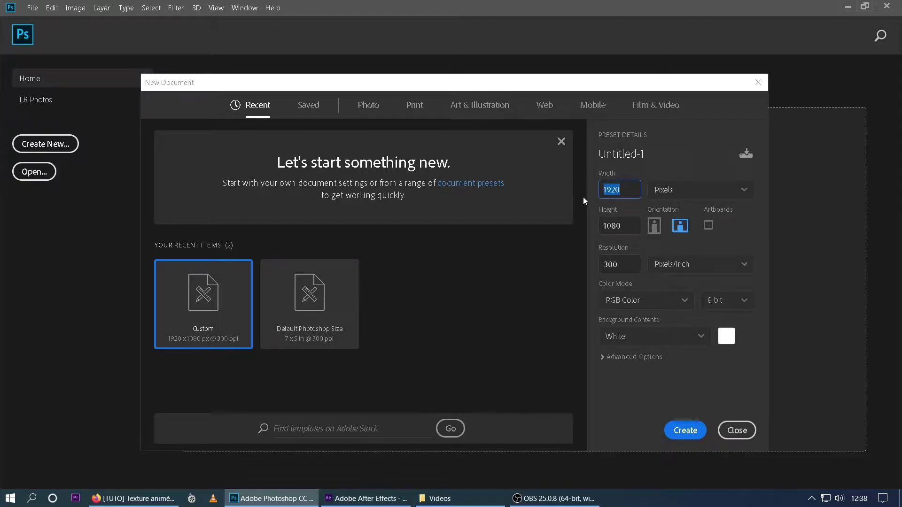
pyautogui.write('1080')
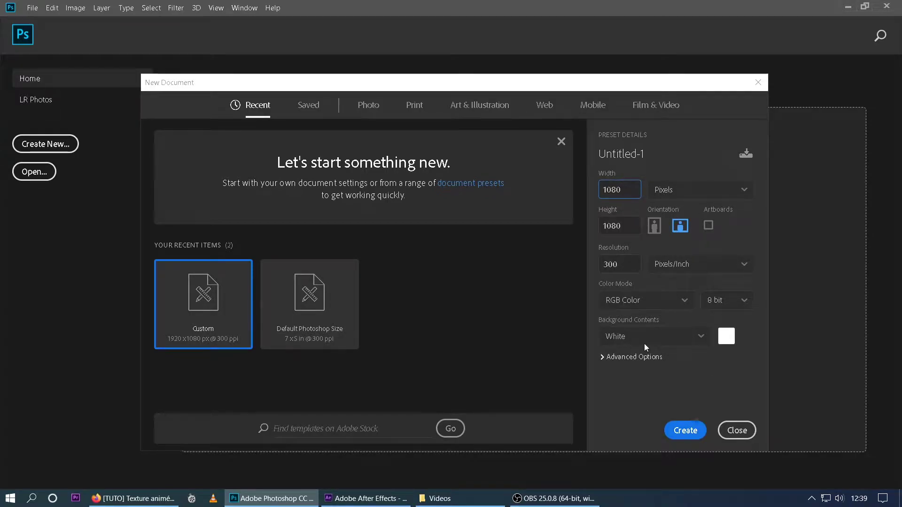
pyautogui.click(676, 432)
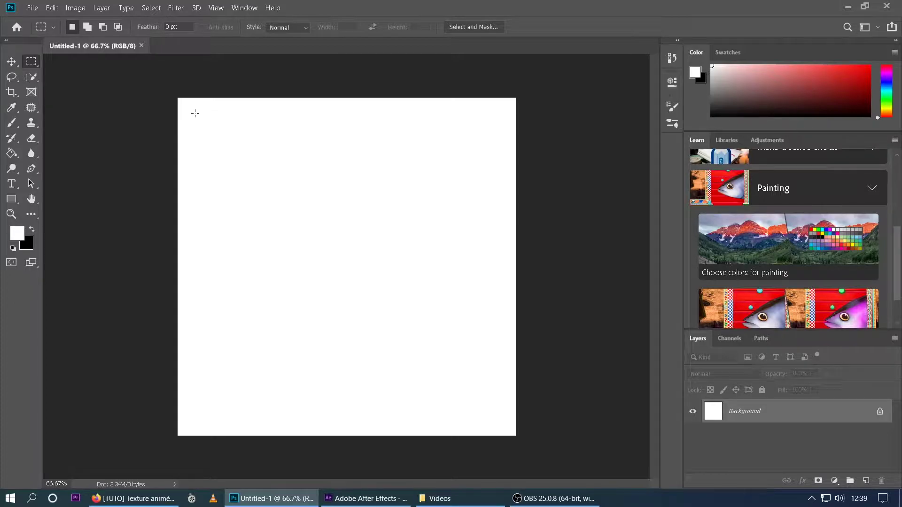
# - Build one combined Rectangular Marquee selection from many scattered, partly overlapping rectangles of varied sizes across the whole canvas
pyautogui.moveTo(185, 107); pyautogui.dragTo(239, 150)
pyautogui.moveTo(235, 118); pyautogui.dragTo(247, 140)
pyautogui.moveTo(246, 109); pyautogui.dragTo(357, 170)
pyautogui.moveTo(272, 187); pyautogui.dragTo(249, 196)
pyautogui.moveTo(181, 143); pyautogui.dragTo(205, 229)
pyautogui.moveTo(190, 217); pyautogui.dragTo(217, 268)
pyautogui.moveTo(340, 103); pyautogui.dragTo(416, 136)
pyautogui.moveTo(441, 102); pyautogui.dragTo(474, 116)
pyautogui.moveTo(504, 102); pyautogui.dragTo(512, 229)
pyautogui.moveTo(480, 164); pyautogui.dragTo(505, 203)
pyautogui.moveTo(492, 131); pyautogui.dragTo(499, 113)
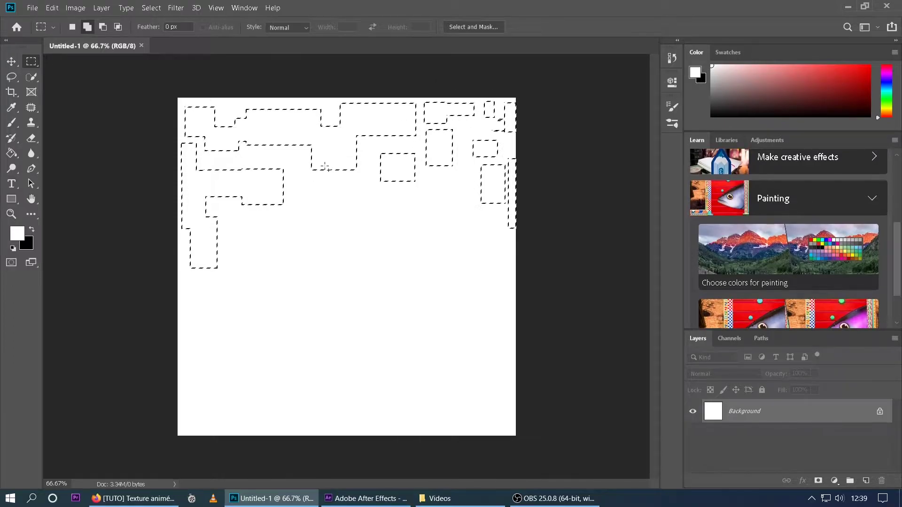
pyautogui.moveTo(467, 231); pyautogui.dragTo(470, 231)
pyautogui.moveTo(319, 206); pyautogui.dragTo(393, 256)
pyautogui.moveTo(262, 216); pyautogui.dragTo(290, 259)
pyautogui.moveTo(305, 221); pyautogui.dragTo(318, 232)
pyautogui.moveTo(235, 232); pyautogui.dragTo(261, 281)
pyautogui.moveTo(187, 298); pyautogui.dragTo(238, 342)
pyautogui.moveTo(273, 278); pyautogui.dragTo(299, 320)
pyautogui.moveTo(325, 284); pyautogui.dragTo(367, 315)
pyautogui.moveTo(411, 242); pyautogui.dragTo(426, 301)
pyautogui.moveTo(464, 246); pyautogui.dragTo(503, 284)
pyautogui.moveTo(487, 220); pyautogui.dragTo(505, 242)
pyautogui.moveTo(493, 300); pyautogui.dragTo(491, 404)
pyautogui.moveTo(495, 418); pyautogui.dragTo(511, 436)
pyautogui.moveTo(461, 301); pyautogui.dragTo(495, 325)
pyautogui.moveTo(480, 365); pyautogui.dragTo(496, 379)
pyautogui.moveTo(433, 290); pyautogui.dragTo(449, 304)
pyautogui.moveTo(393, 314); pyautogui.dragTo(418, 334)
pyautogui.moveTo(253, 326); pyautogui.dragTo(274, 349)
pyautogui.moveTo(372, 345); pyautogui.dragTo(446, 375)
pyautogui.moveTo(211, 356); pyautogui.dragTo(236, 386)
pyautogui.moveTo(187, 402); pyautogui.dragTo(198, 413)
pyautogui.moveTo(188, 323); pyautogui.dragTo(185, 357)
pyautogui.moveTo(185, 366); pyautogui.dragTo(201, 390)
pyautogui.moveTo(206, 404); pyautogui.dragTo(190, 435)
pyautogui.moveTo(226, 392); pyautogui.dragTo(246, 402)
pyautogui.moveTo(207, 413); pyautogui.dragTo(258, 436)
pyautogui.moveTo(301, 402); pyautogui.dragTo(490, 408)
pyautogui.moveTo(310, 426); pyautogui.dragTo(488, 436)
pyautogui.moveTo(409, 407); pyautogui.dragTo(410, 410)
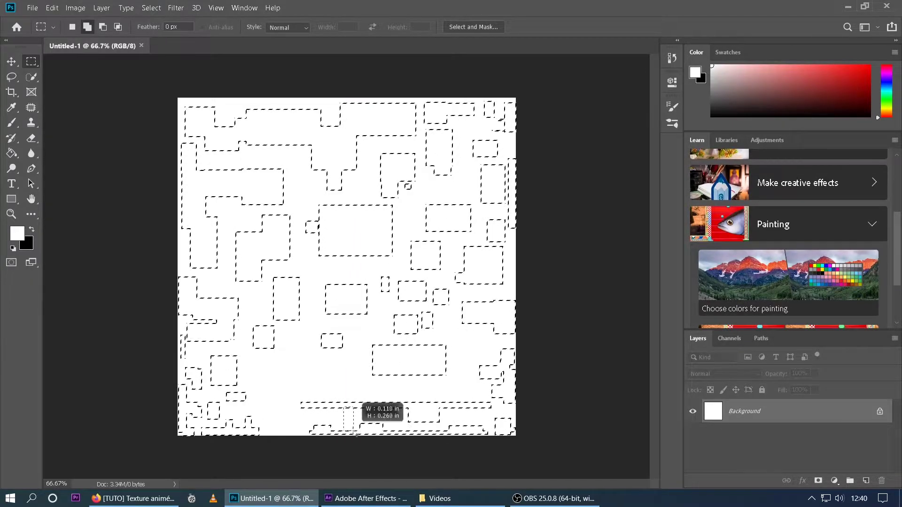
pyautogui.moveTo(276, 329); pyautogui.dragTo(319, 356)
pyautogui.moveTo(329, 379); pyautogui.dragTo(350, 390)
pyautogui.moveTo(378, 324); pyautogui.dragTo(393, 337)
pyautogui.moveTo(444, 324); pyautogui.dragTo(517, 335)
pyautogui.moveTo(436, 383); pyautogui.dragTo(480, 391)
pyautogui.moveTo(508, 254); pyautogui.dragTo(518, 306)
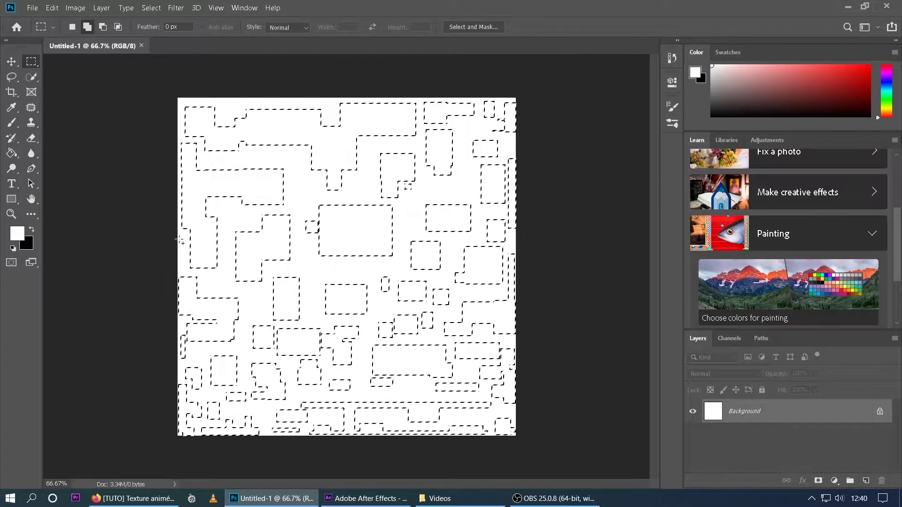
pyautogui.moveTo(190, 267); pyautogui.dragTo(190, 267)
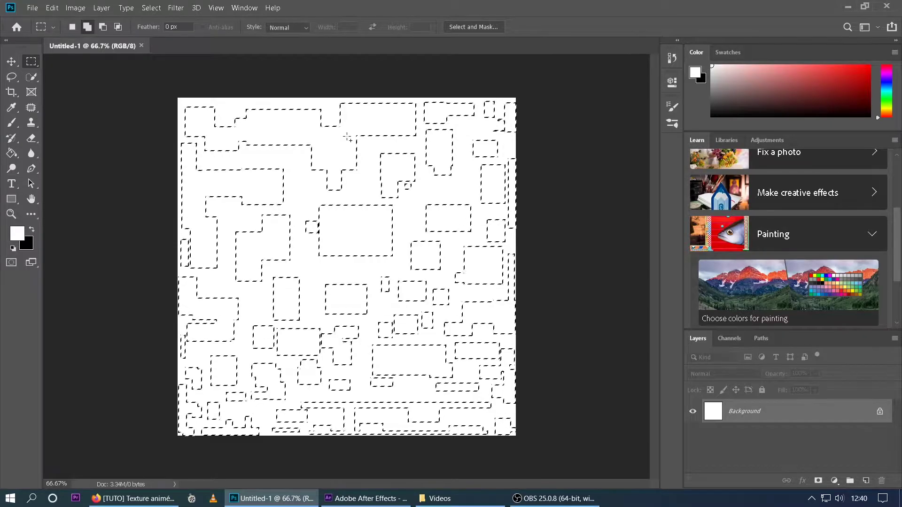
pyautogui.moveTo(285, 143); pyautogui.dragTo(298, 158)
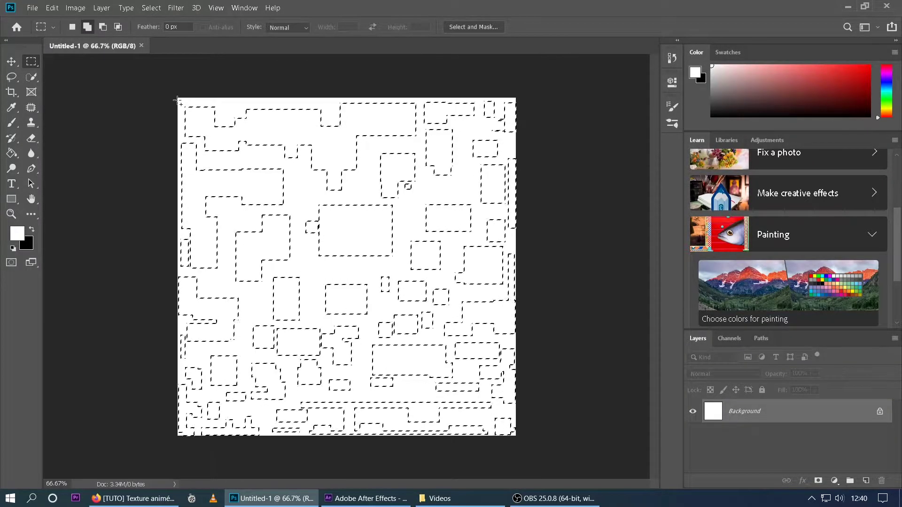
pyautogui.moveTo(195, 100); pyautogui.dragTo(245, 109)
pyautogui.moveTo(305, 110); pyautogui.dragTo(303, 108)
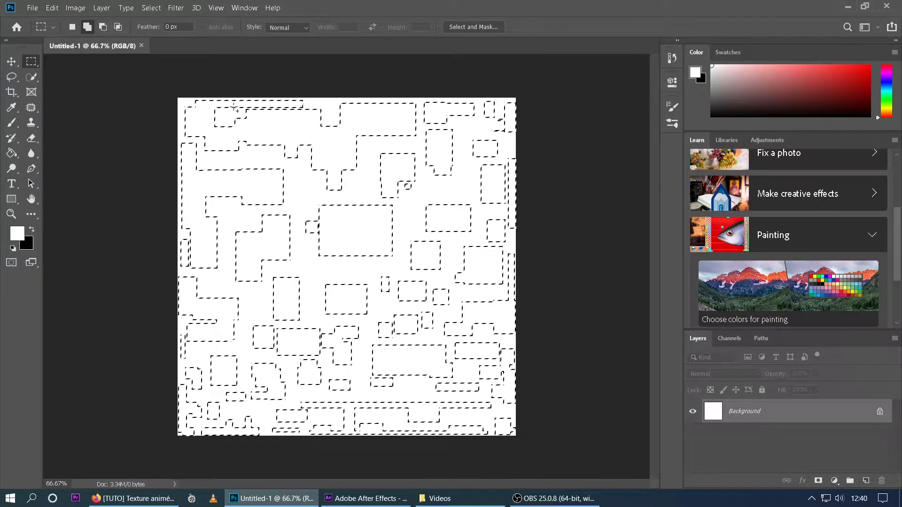
pyautogui.moveTo(249, 117); pyautogui.dragTo(252, 117)
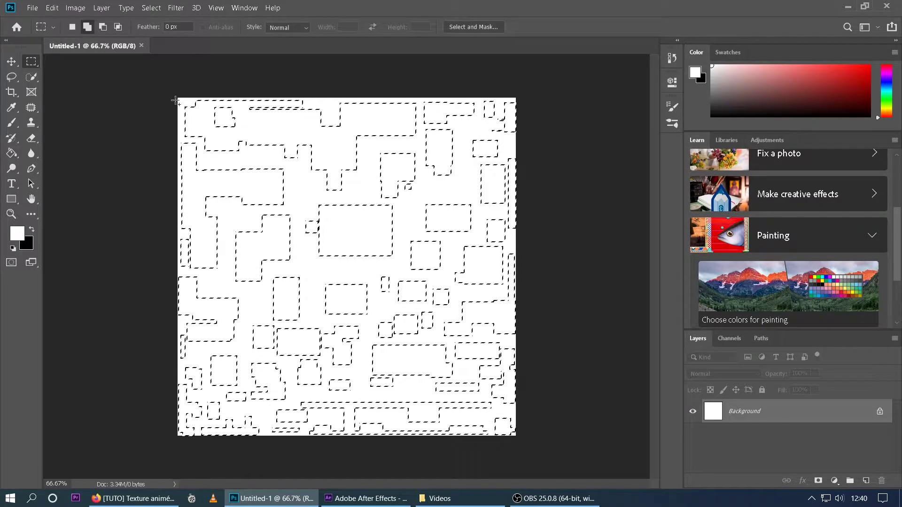
pyautogui.moveTo(181, 107); pyautogui.dragTo(181, 104)
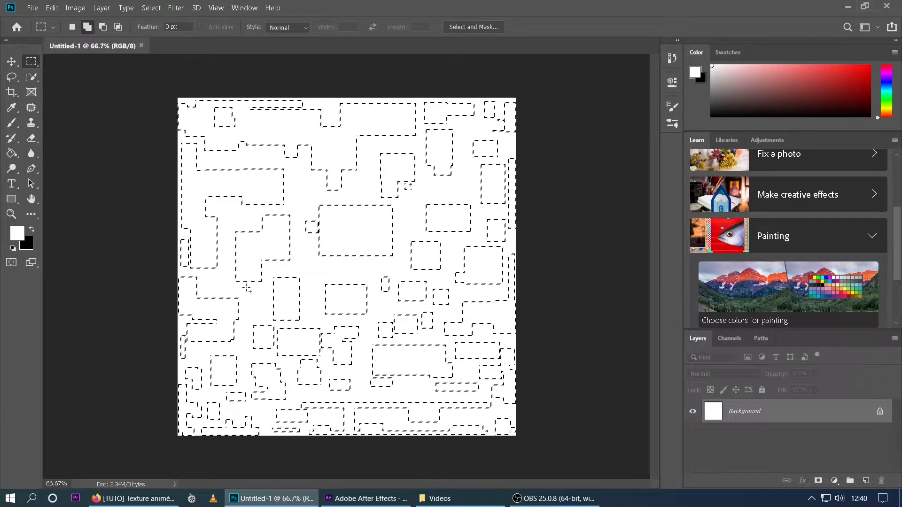
pyautogui.moveTo(201, 140); pyautogui.dragTo(202, 141)
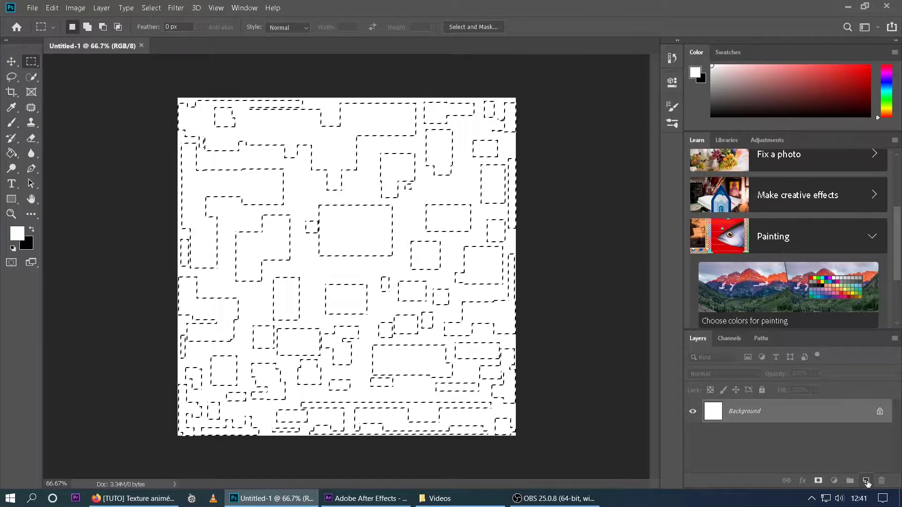
# - Add a new layer and fill the selected rectangles on it with white (ffffff) using the Paint Bucket tool
pyautogui.click(866, 481)
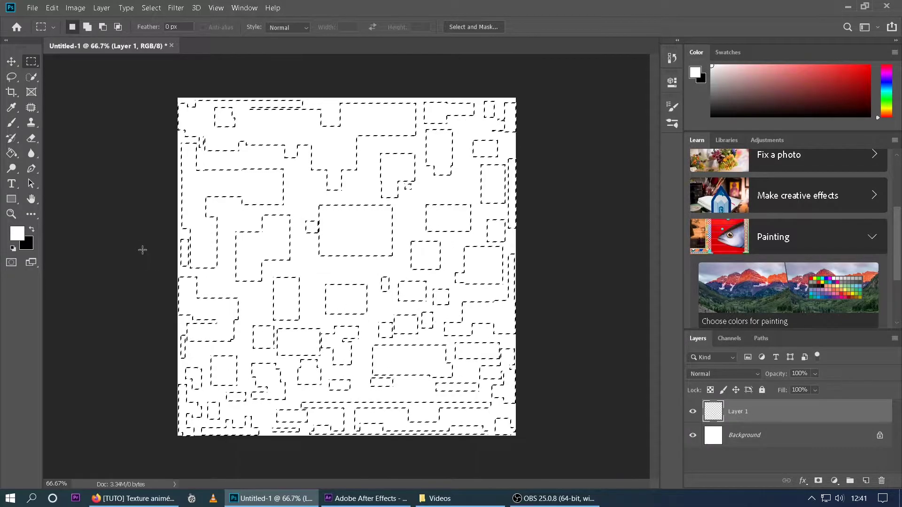
pyautogui.click(13, 159)
pyautogui.rightClick(12, 159)
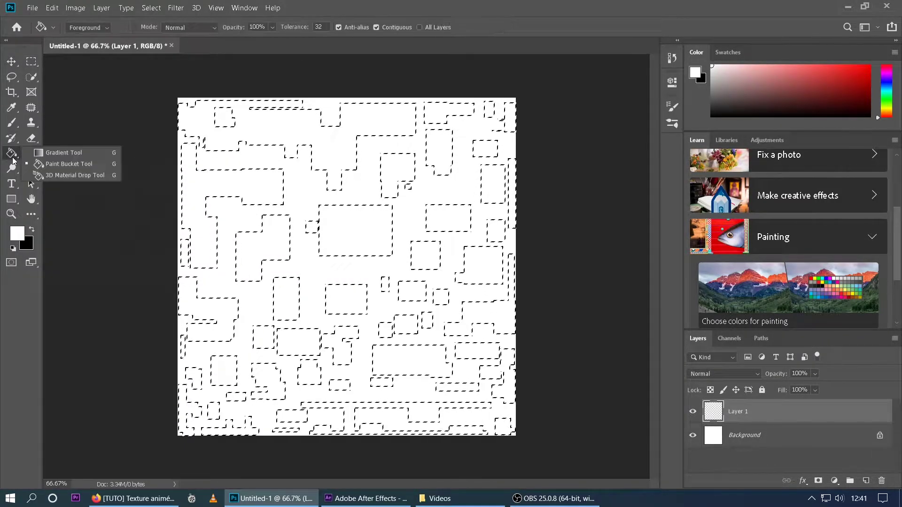
pyautogui.click(72, 163)
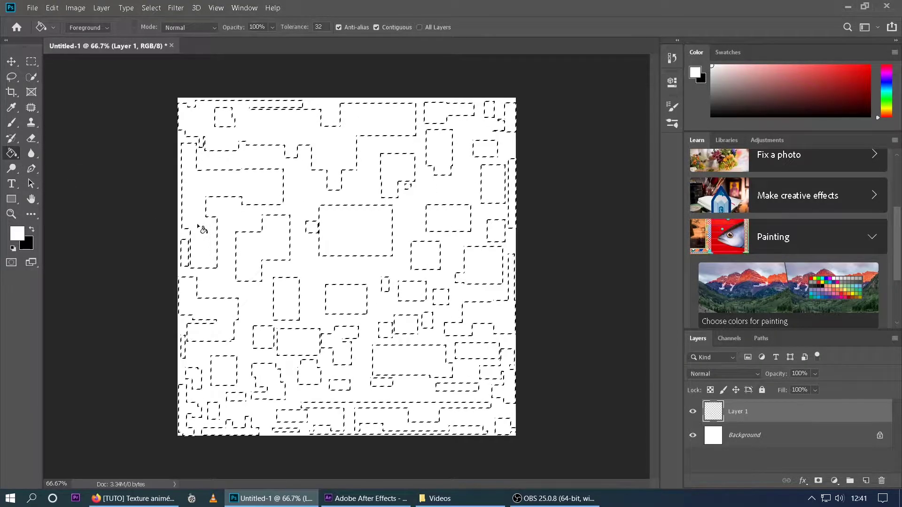
pyautogui.click(18, 234)
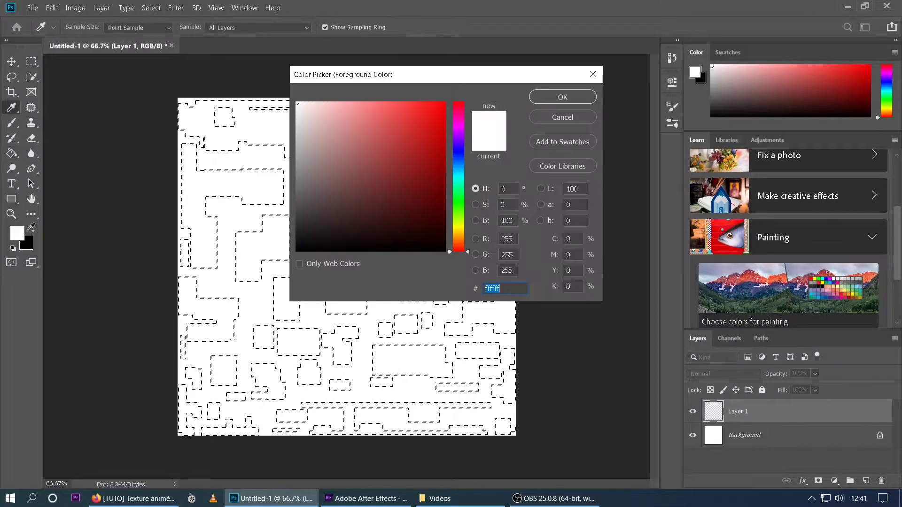
pyautogui.click(561, 99)
pyautogui.click(210, 129)
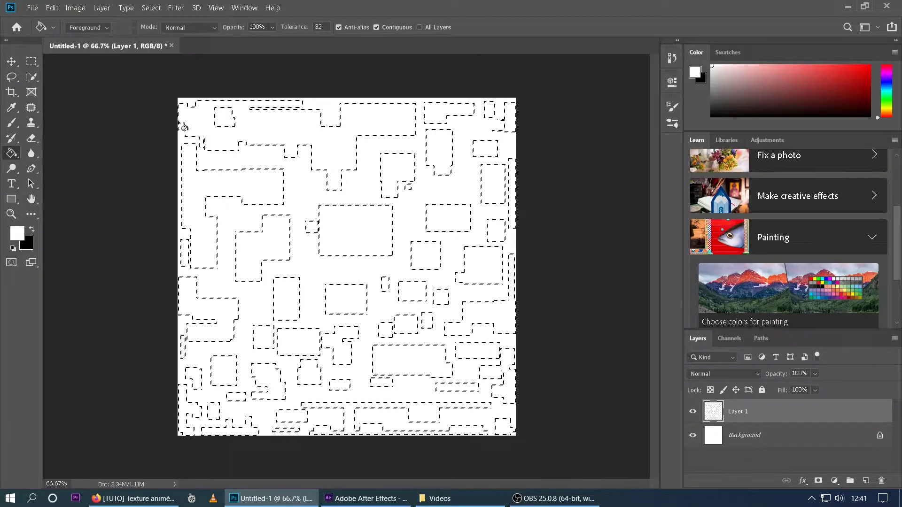
# - Deselect the rectangles and hide the Background layer, leaving only the white shapes on transparency
pyautogui.click(31, 62)
pyautogui.click(13, 61)
pyautogui.click(34, 64)
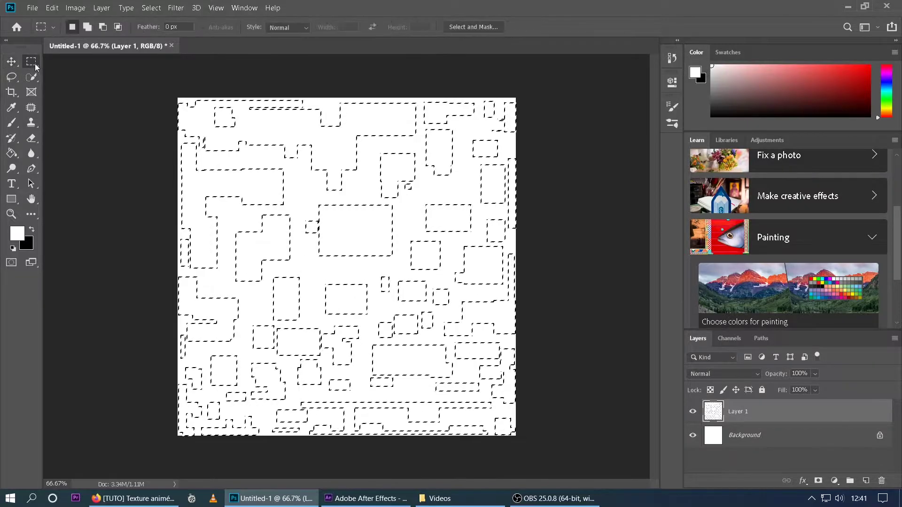
pyautogui.rightClick(197, 127)
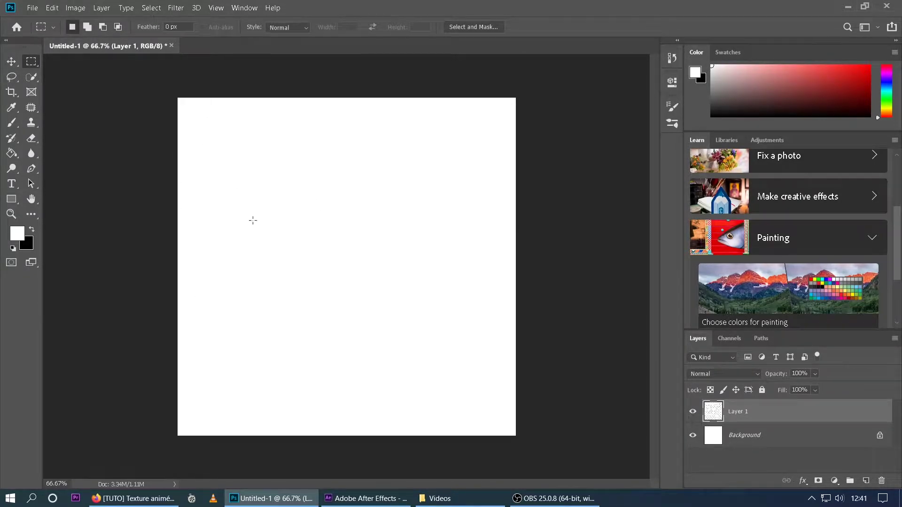
pyautogui.click(693, 437)
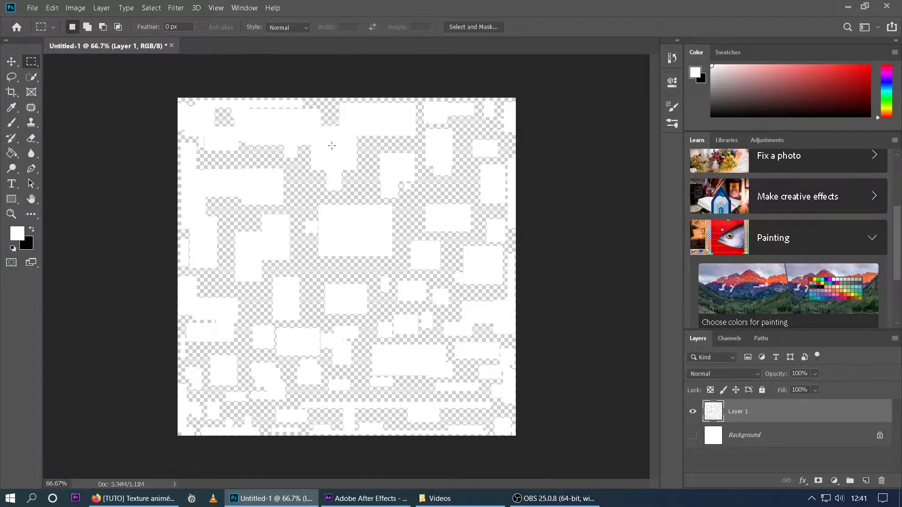
# - Save the image to the Desktop as a PNG named Map, using the large file size (fastest saving) option
pyautogui.click(33, 9)
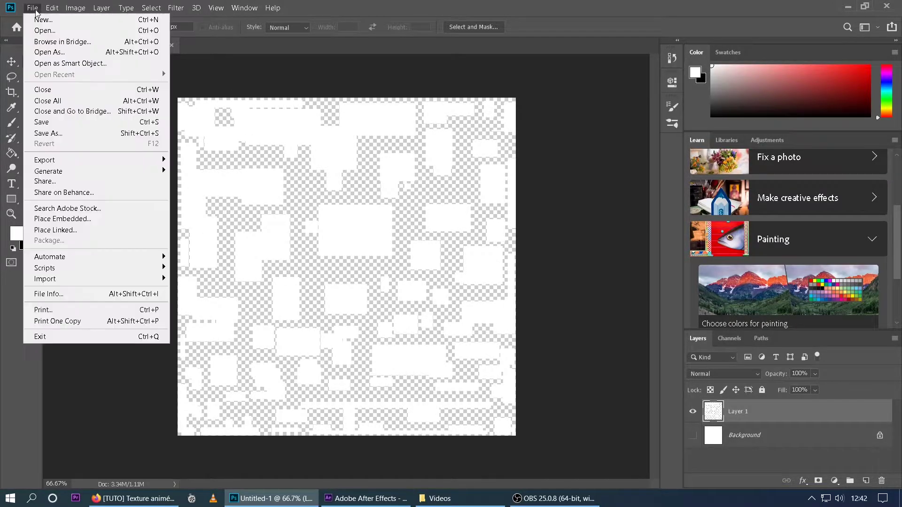
pyautogui.click(62, 133)
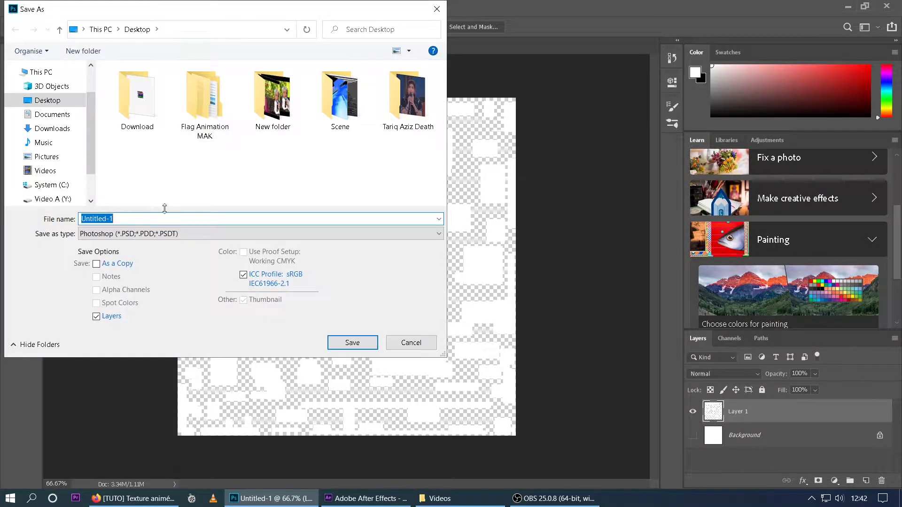
pyautogui.write('Map')
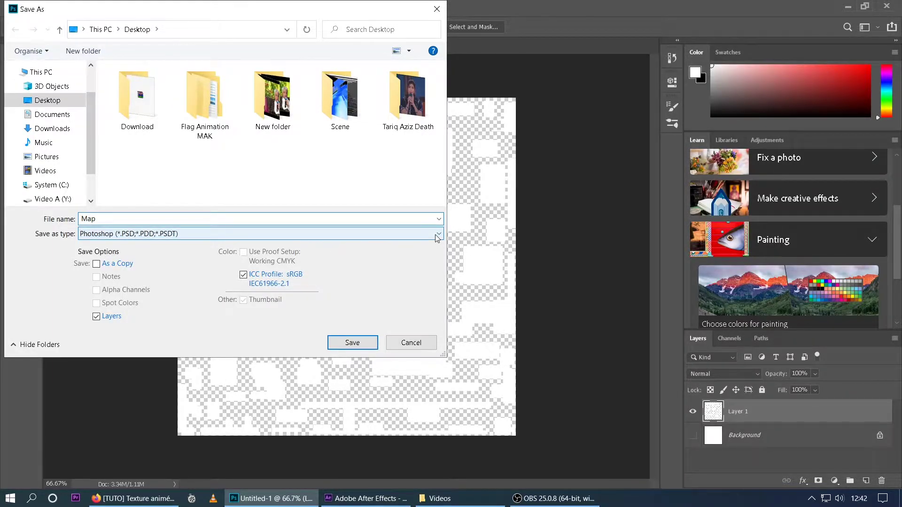
pyautogui.click(135, 234)
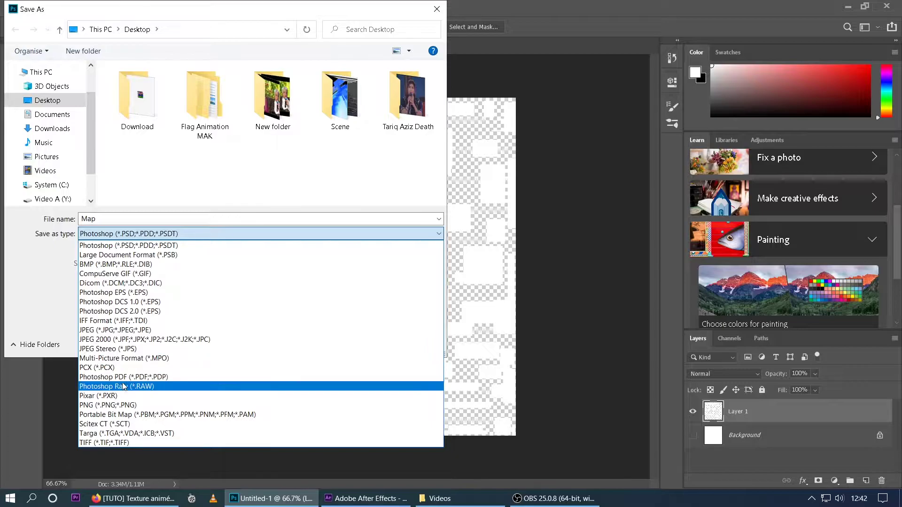
pyautogui.click(109, 407)
pyautogui.click(351, 343)
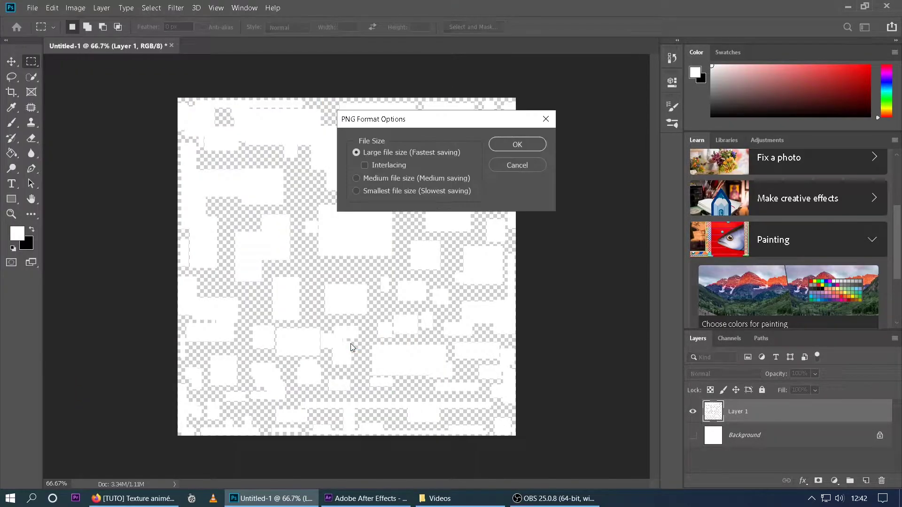
pyautogui.click(519, 145)
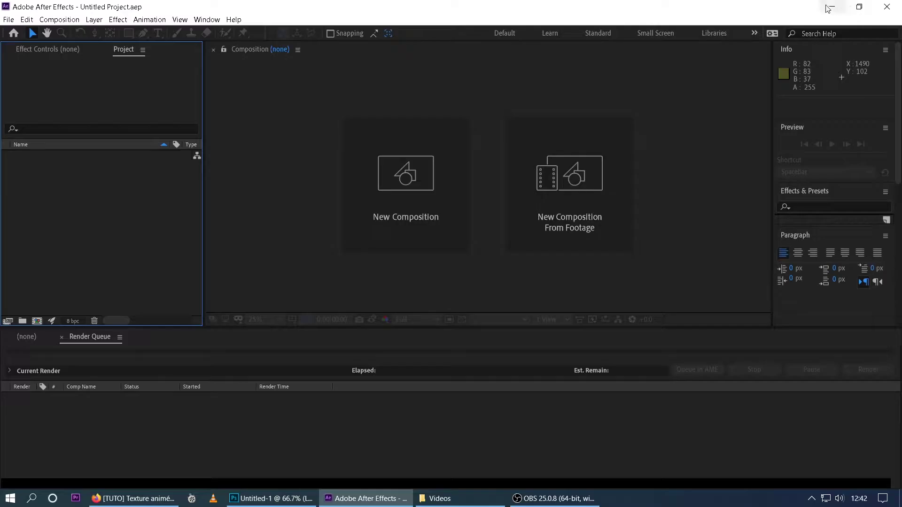
# - Switch to After Effects and import the Map PNG from the Desktop as footage
pyautogui.click(848, 6)
pyautogui.rightClick(113, 255)
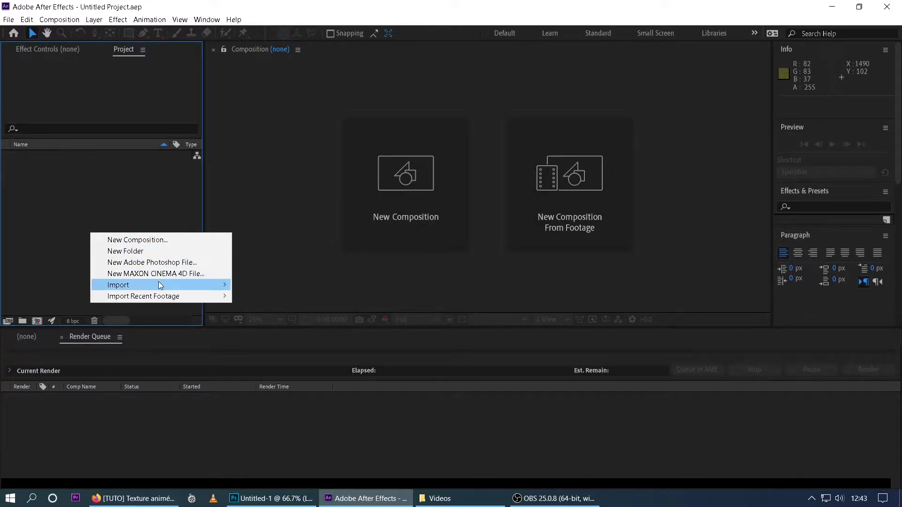
pyautogui.moveTo(159, 285)
pyautogui.click(251, 285)
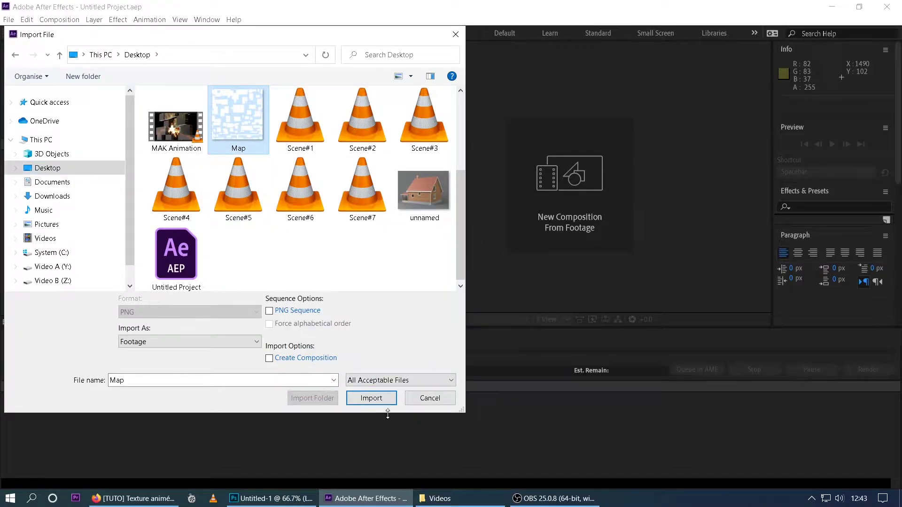
pyautogui.click(371, 399)
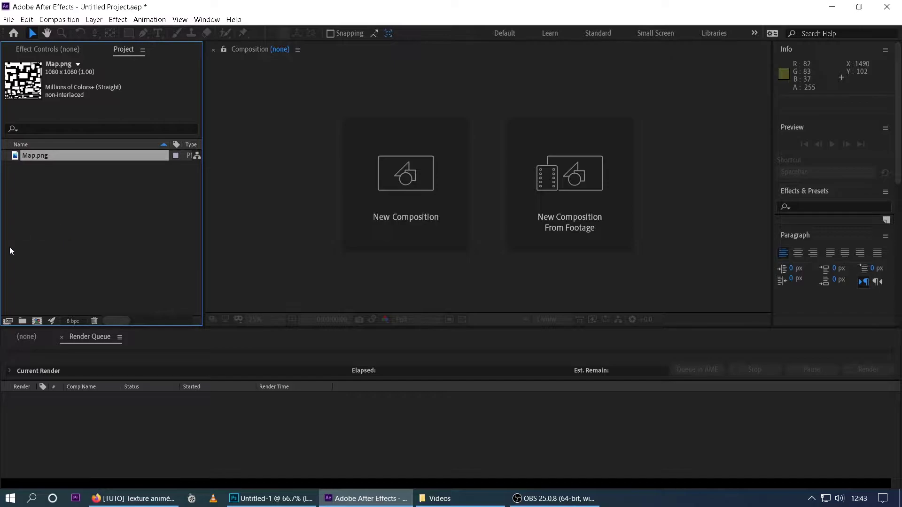
# - Create Comp 1 with the HDTV 1080 24 preset and a 10-second duration, and add Map.png to it as a layer
pyautogui.click(37, 321)
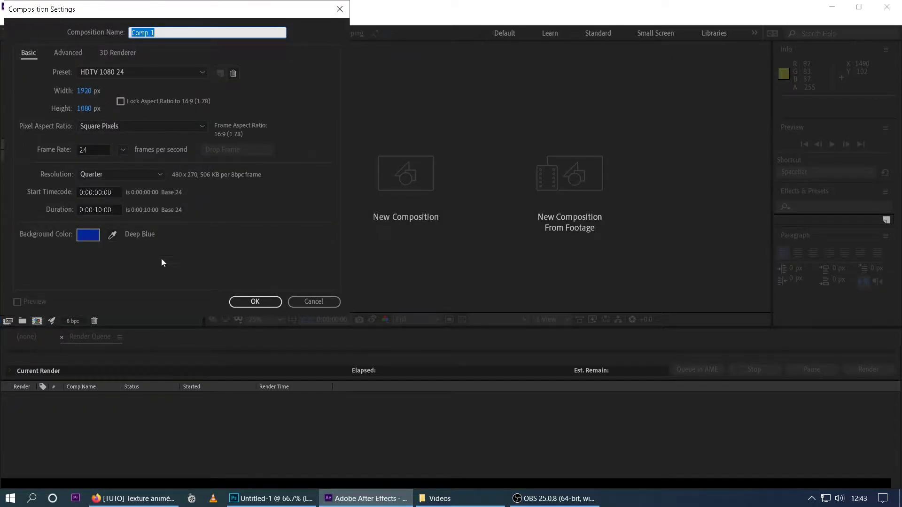
pyautogui.press('Return')
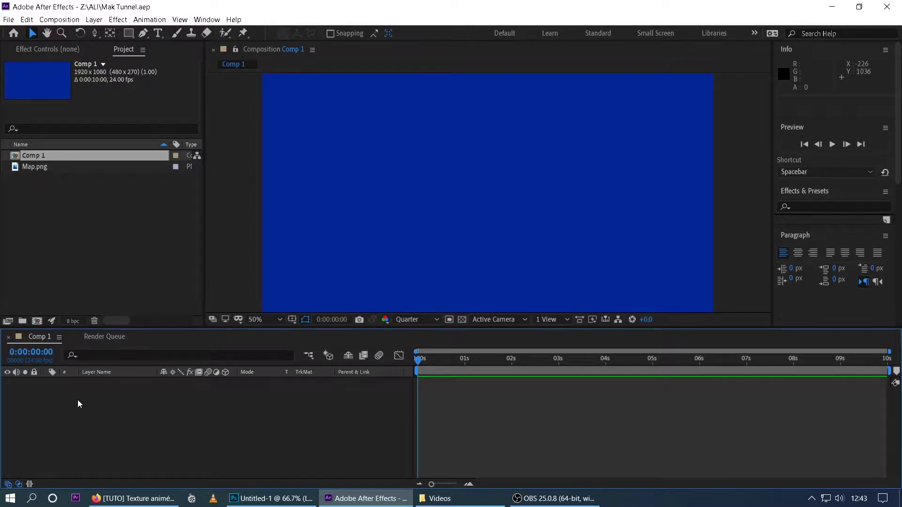
pyautogui.moveTo(19, 172); pyautogui.dragTo(64, 394)
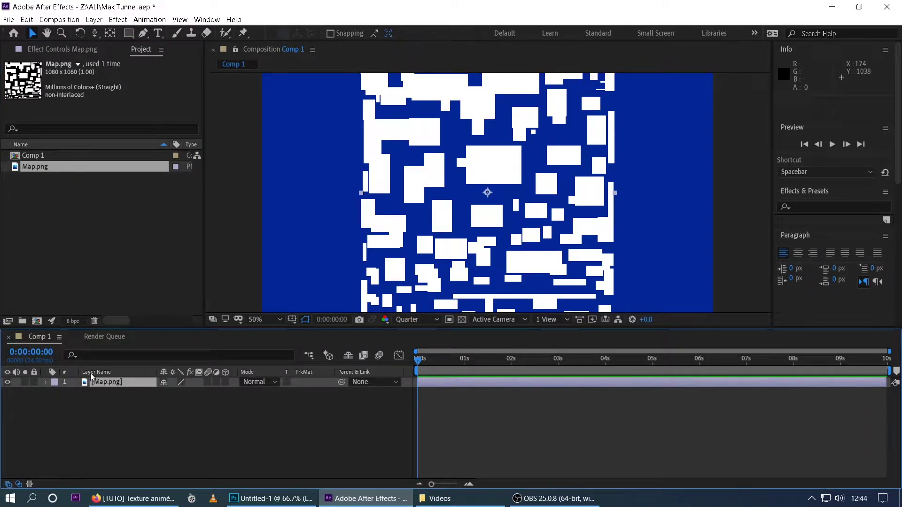
pyautogui.click(187, 464)
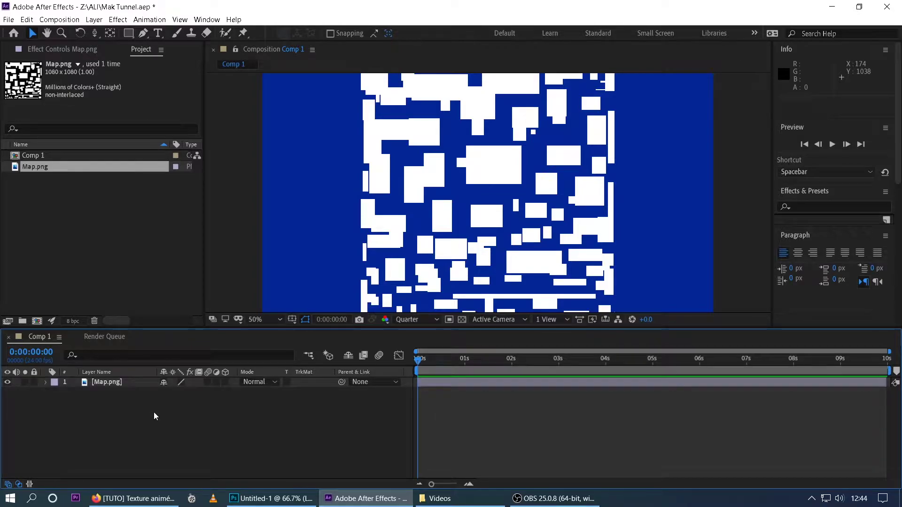
# - Change Comp 1's background color to black
pyautogui.hotkey('ctrl', 'k')
pyautogui.click(88, 234)
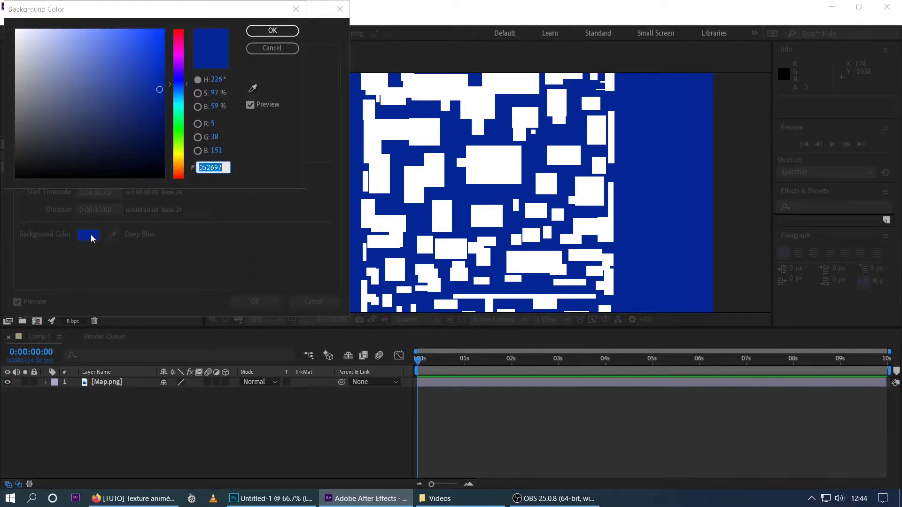
pyautogui.moveTo(17, 165); pyautogui.dragTo(18, 178)
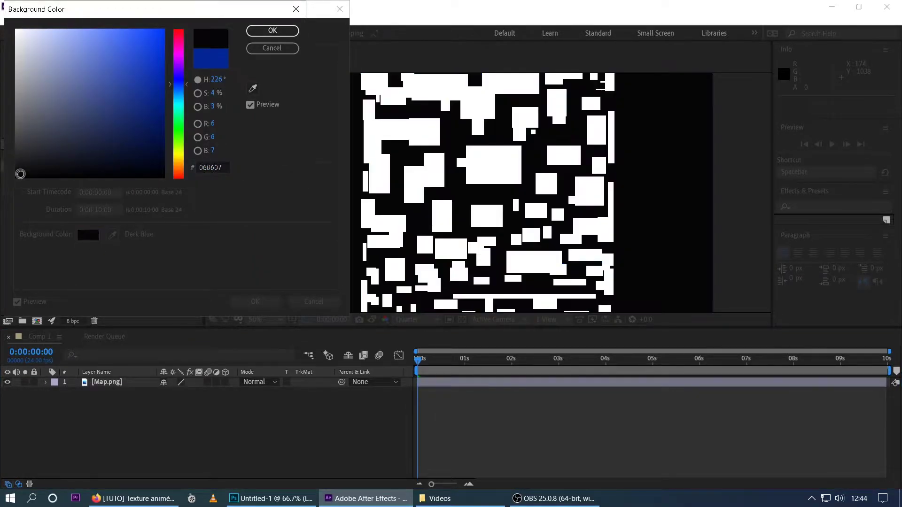
pyautogui.click(268, 32)
pyautogui.click(255, 302)
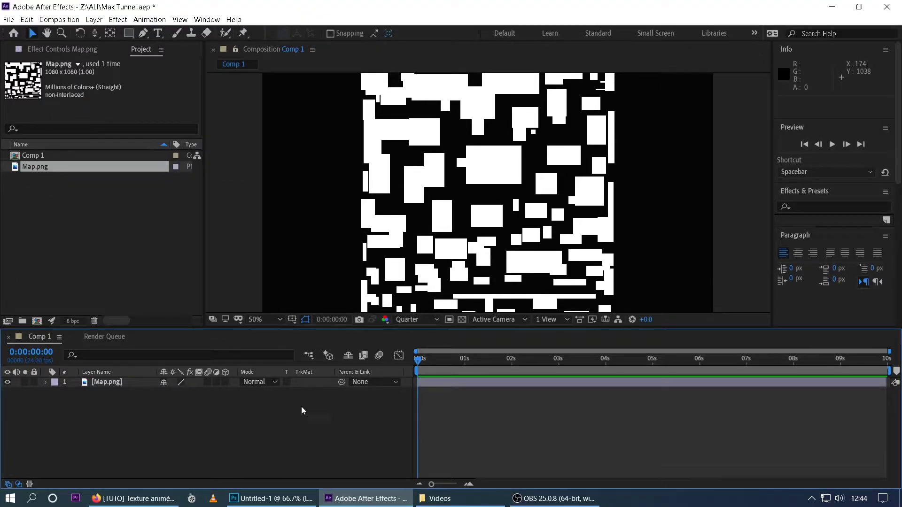
# - Scale the Map.png layer to 90% so it fits inside the composition frame
pyautogui.click(109, 382)
pyautogui.press('s')
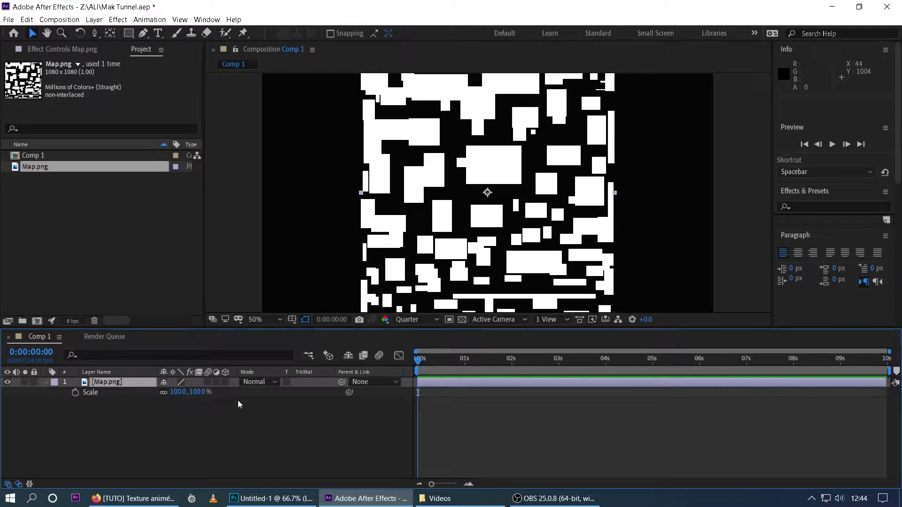
pyautogui.moveTo(202, 396); pyautogui.dragTo(198, 393)
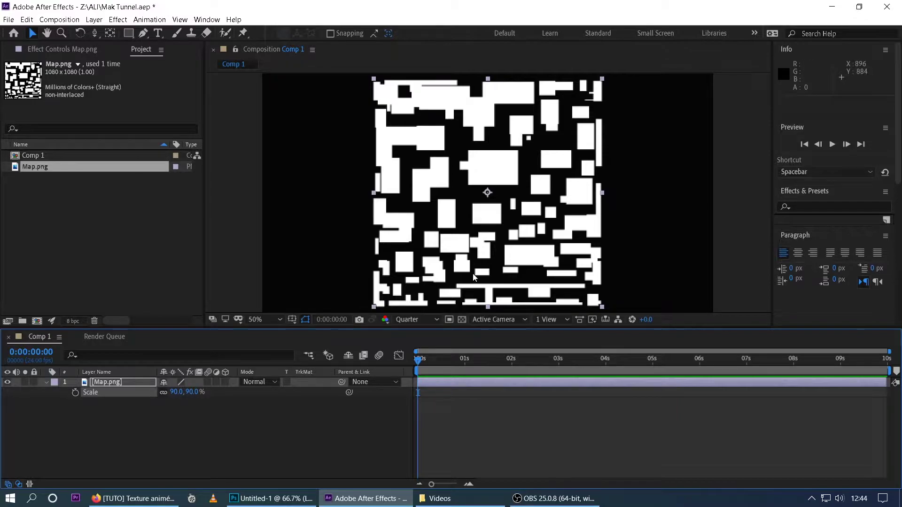
pyautogui.click(45, 382)
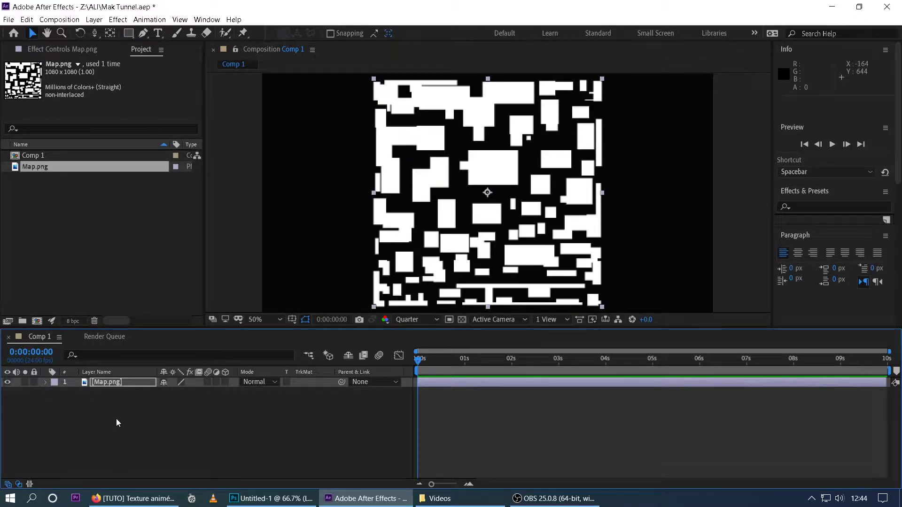
# - Auto-trace Map.png's alpha channel for the current frame, applying the resulting masks to a new layer
pyautogui.click(105, 382)
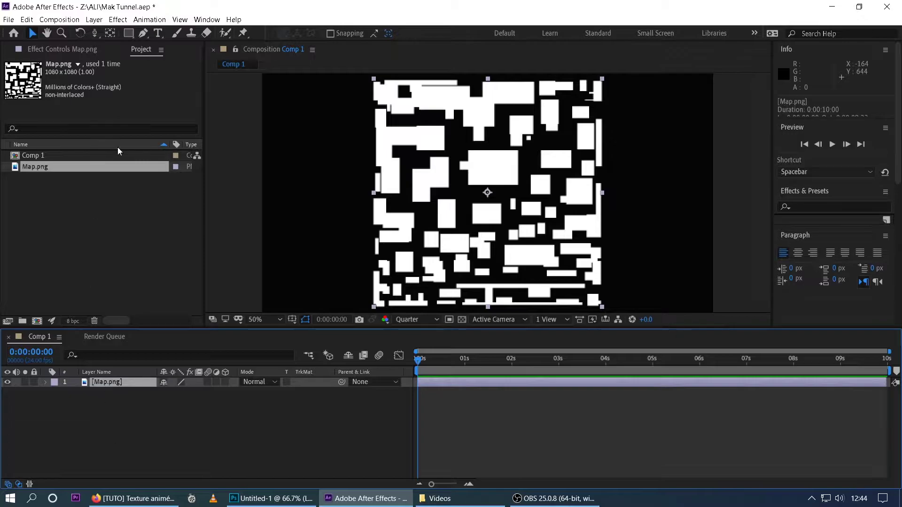
pyautogui.click(99, 21)
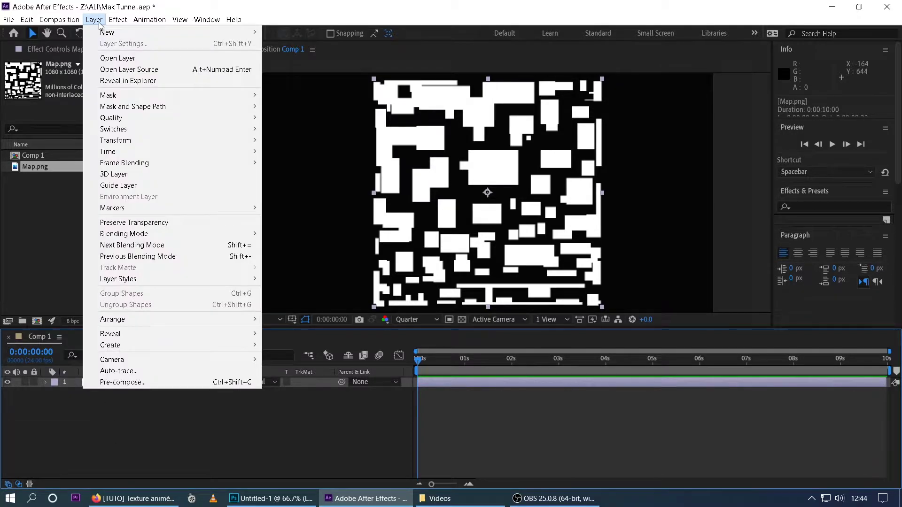
pyautogui.click(130, 372)
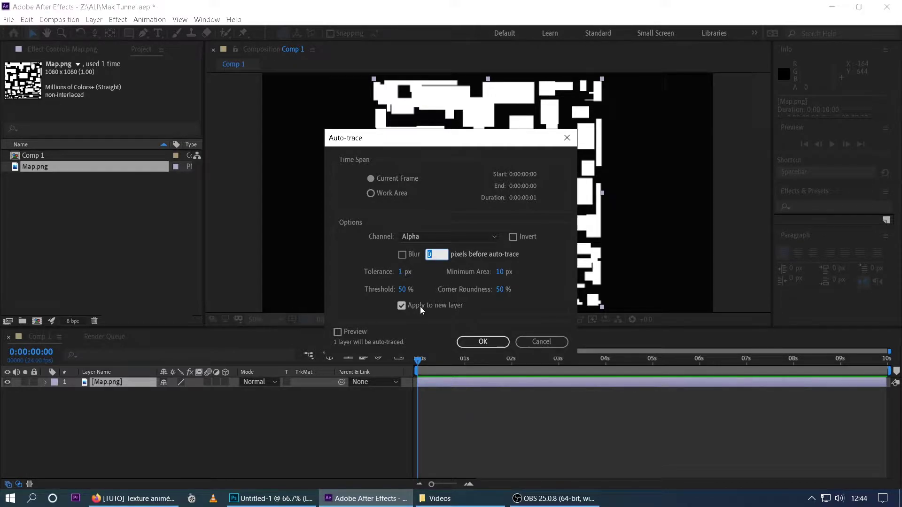
pyautogui.click(480, 342)
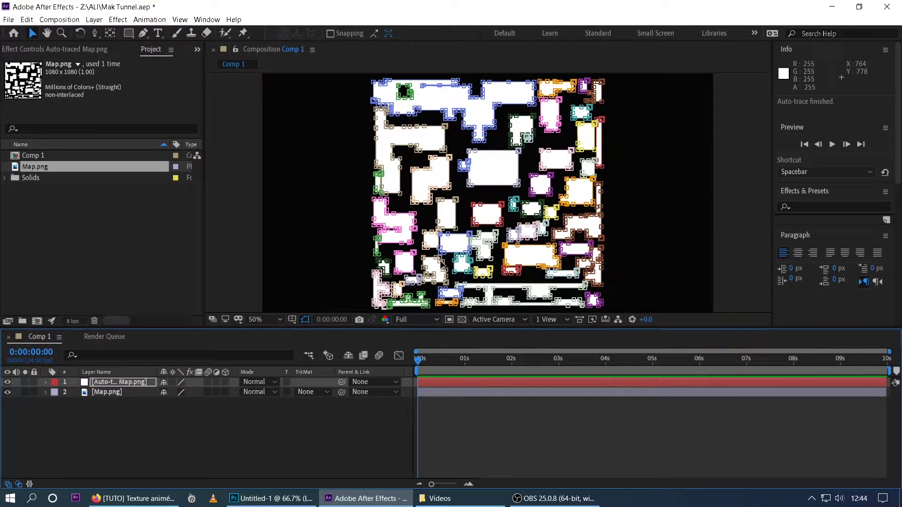
# - Create a new 1920 x 1080 px black solid named Elemenmt in Comp 1
pyautogui.click(132, 413)
pyautogui.rightClick(131, 414)
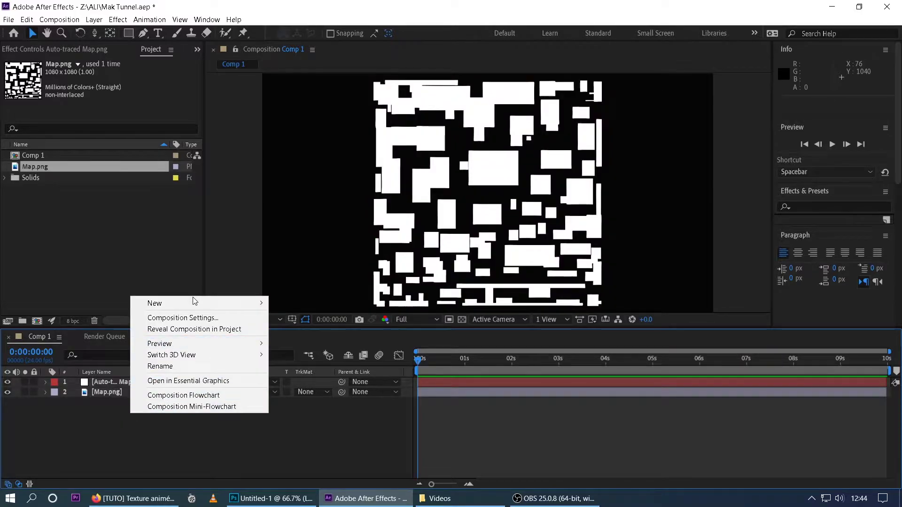
pyautogui.moveTo(195, 303)
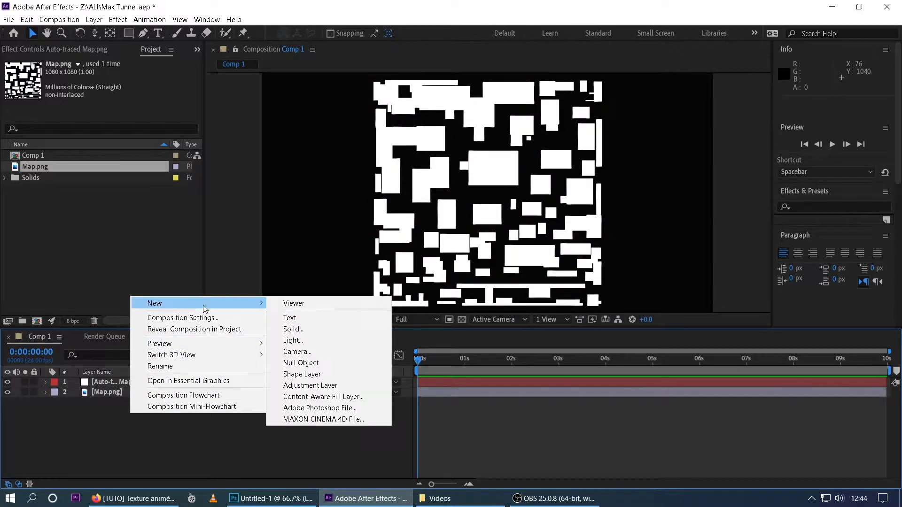
pyautogui.click(317, 331)
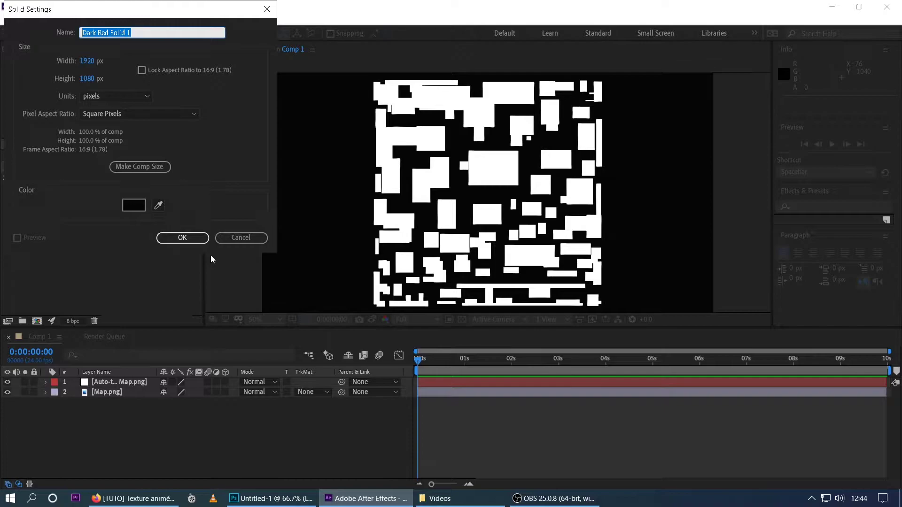
pyautogui.write('Elemenmt')
pyautogui.click(183, 237)
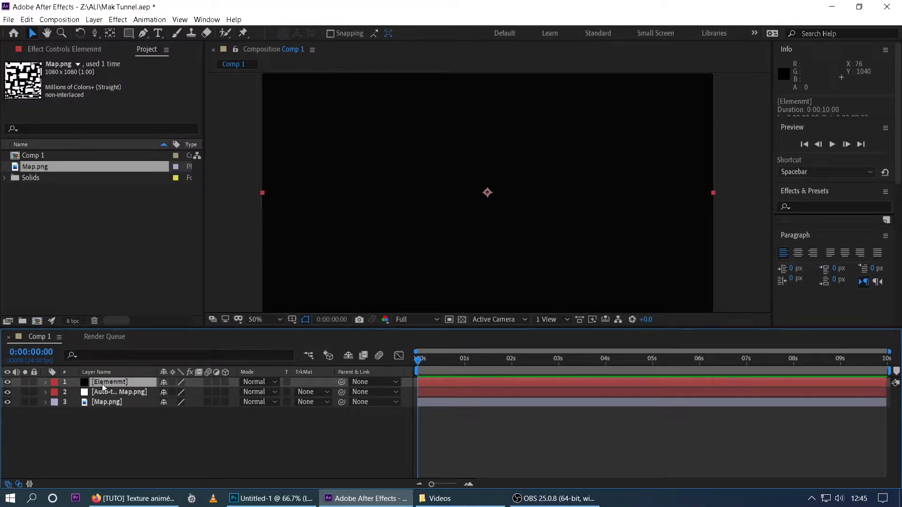
# - Apply the Element effect to the Elemenmt solid
pyautogui.hotkey('ctrl', 'space')
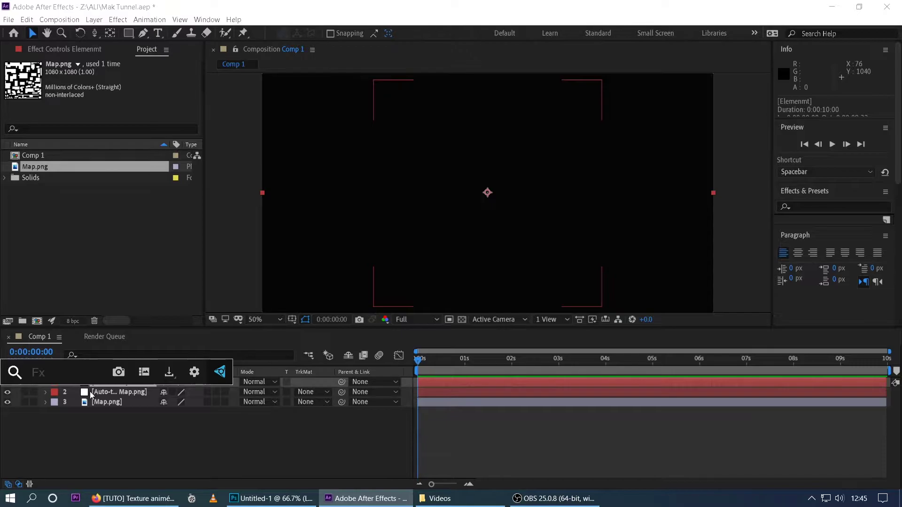
pyautogui.write('elem')
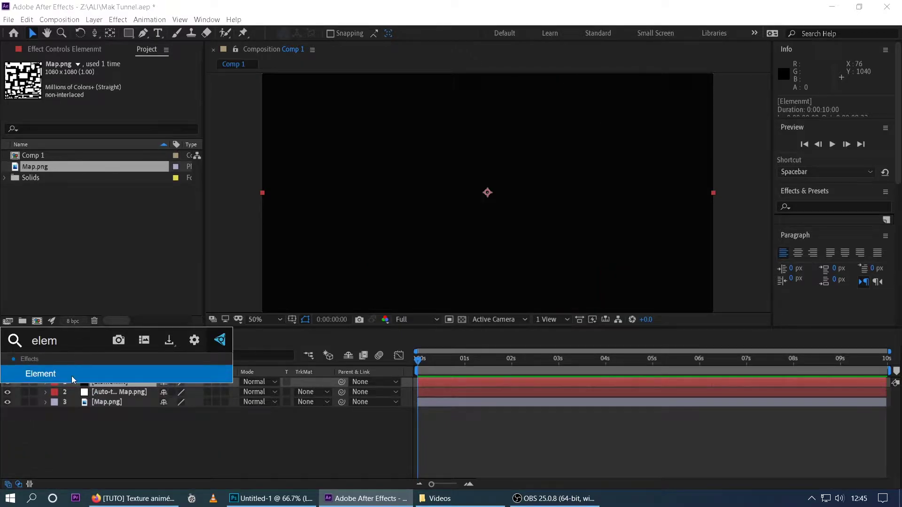
pyautogui.click(73, 379)
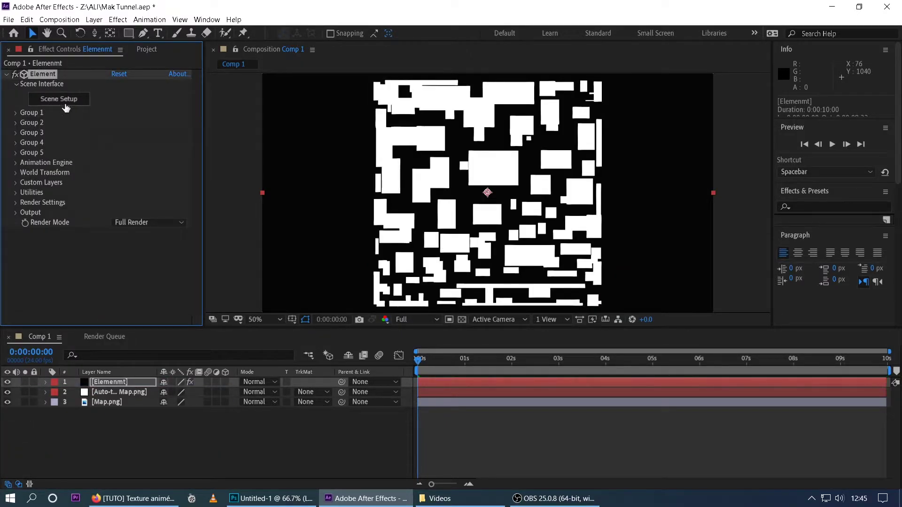
# - Set Element's custom Path Layer 1 to Auto-traced Map.png, using its Masks as the source
pyautogui.click(16, 183)
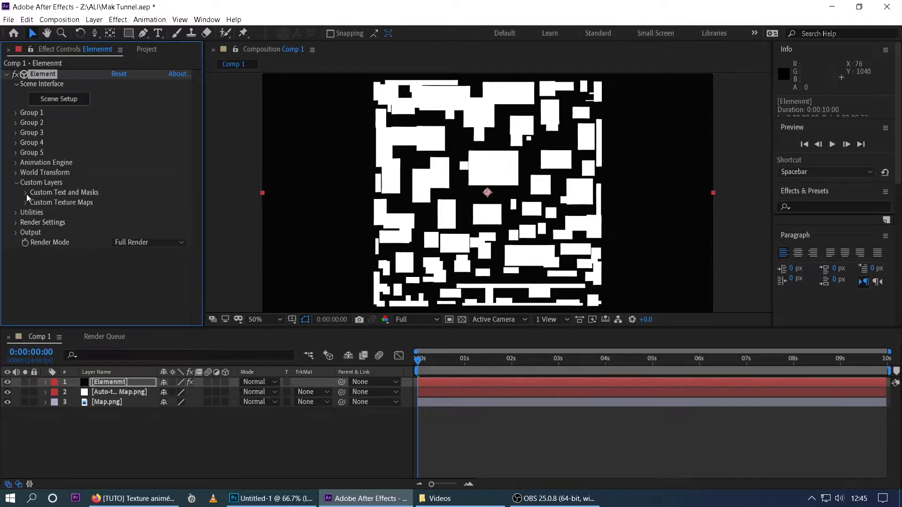
pyautogui.click(26, 194)
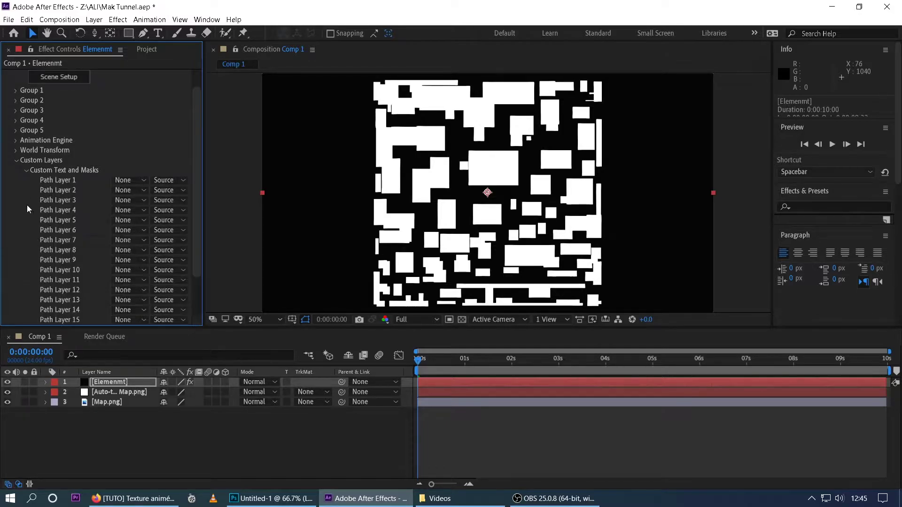
pyautogui.click(144, 181)
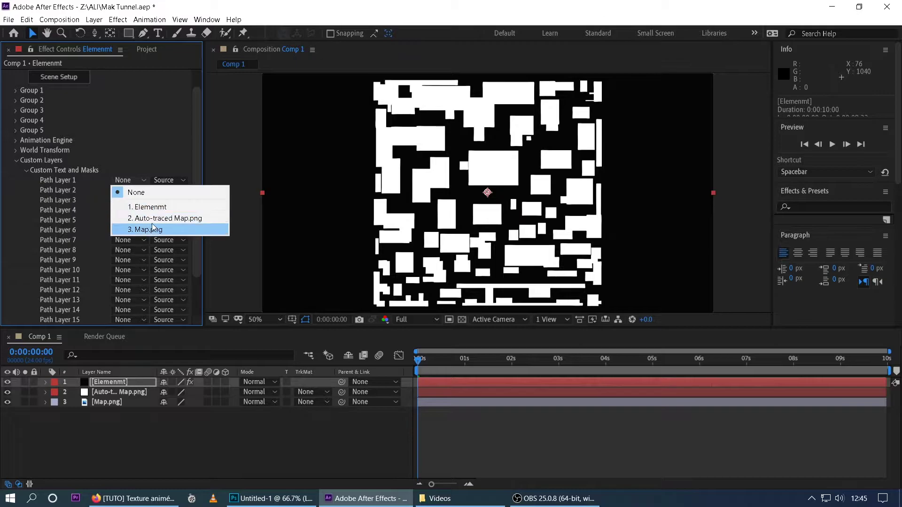
pyautogui.click(159, 219)
pyautogui.click(170, 181)
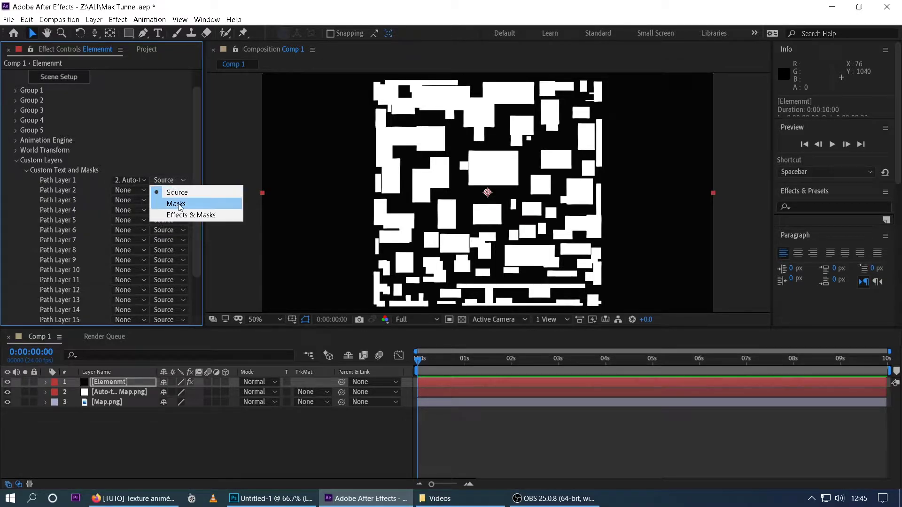
pyautogui.click(176, 204)
# - Open Element's Scene Setup and extrude the custom mask path into a 3D model
pyautogui.click(59, 79)
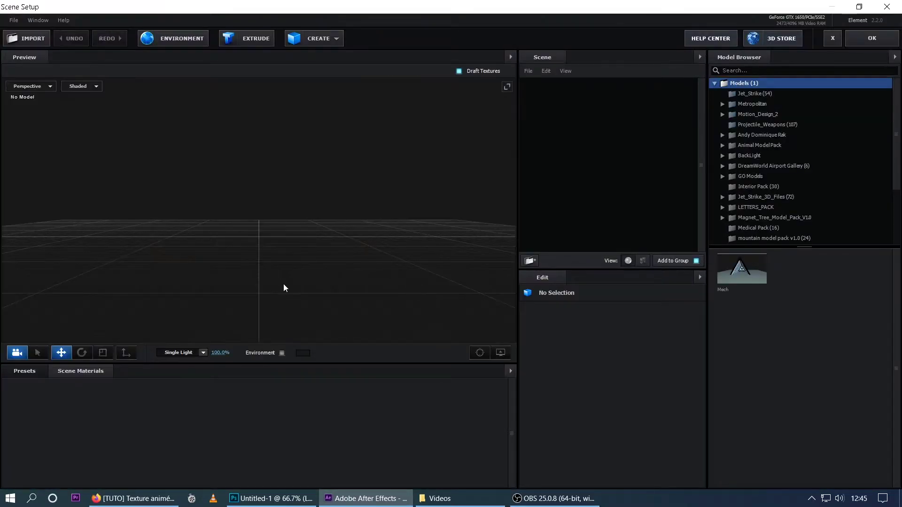
pyautogui.click(248, 38)
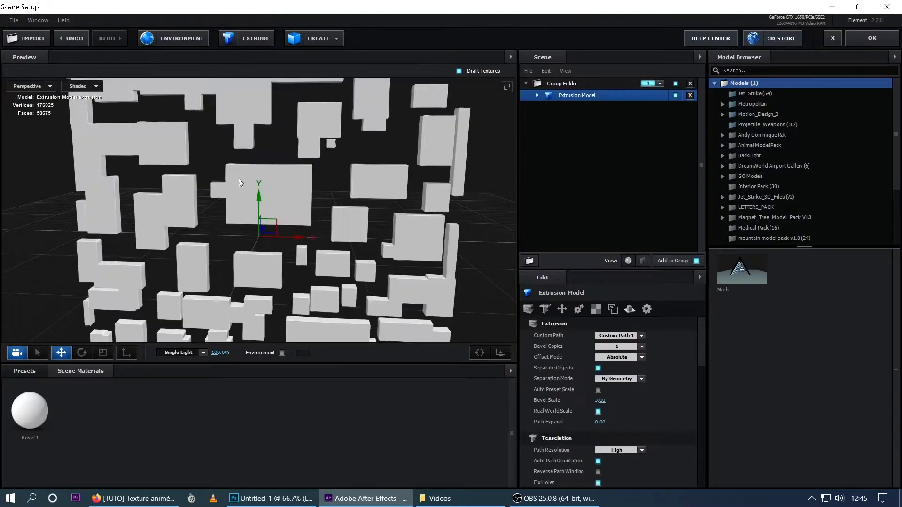
# - Rotate the extruded block panel about its X axis until it lies flat on the ground grid
pyautogui.scroll(-6, 285, 265)
pyautogui.moveTo(284, 266); pyautogui.dragTo(342, 262)
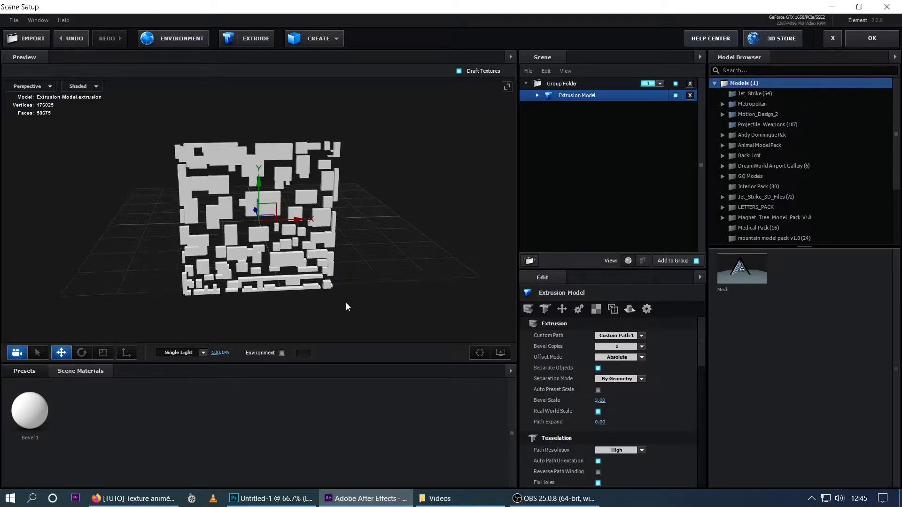
pyautogui.moveTo(346, 303); pyautogui.dragTo(348, 306)
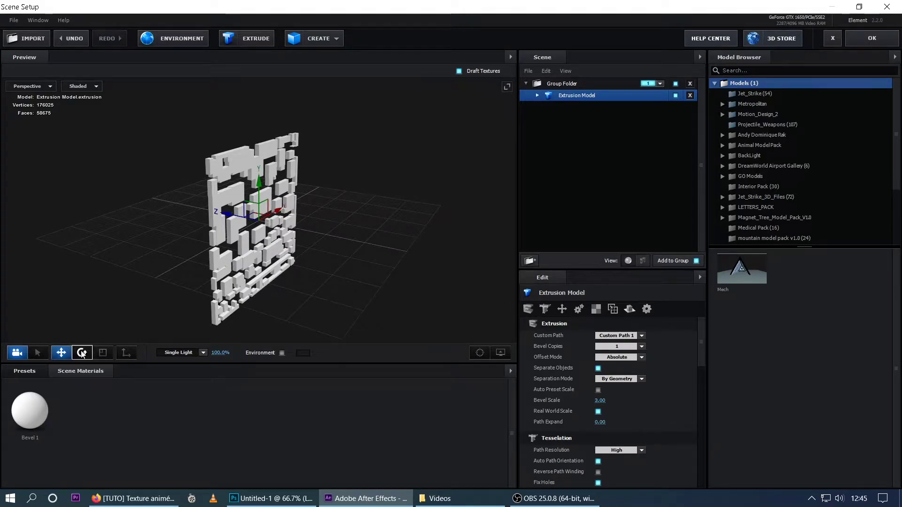
pyautogui.click(82, 352)
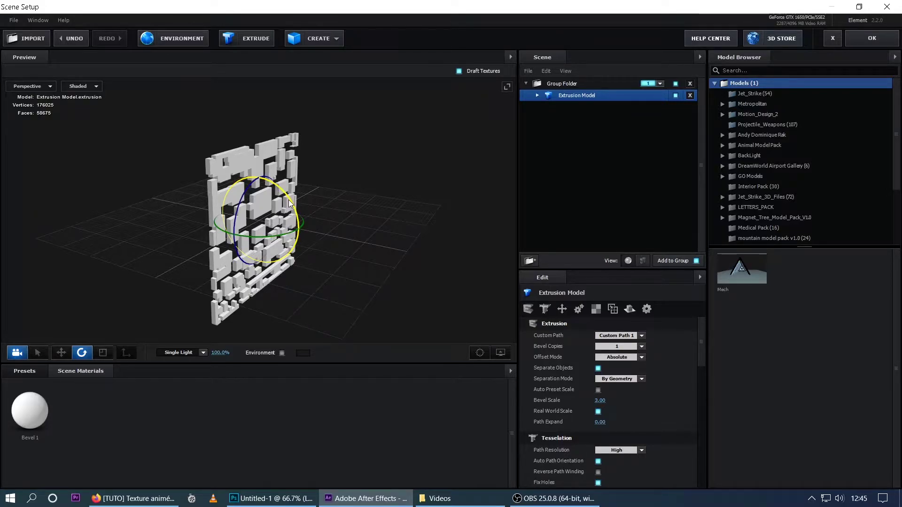
pyautogui.moveTo(274, 190); pyautogui.dragTo(209, 178)
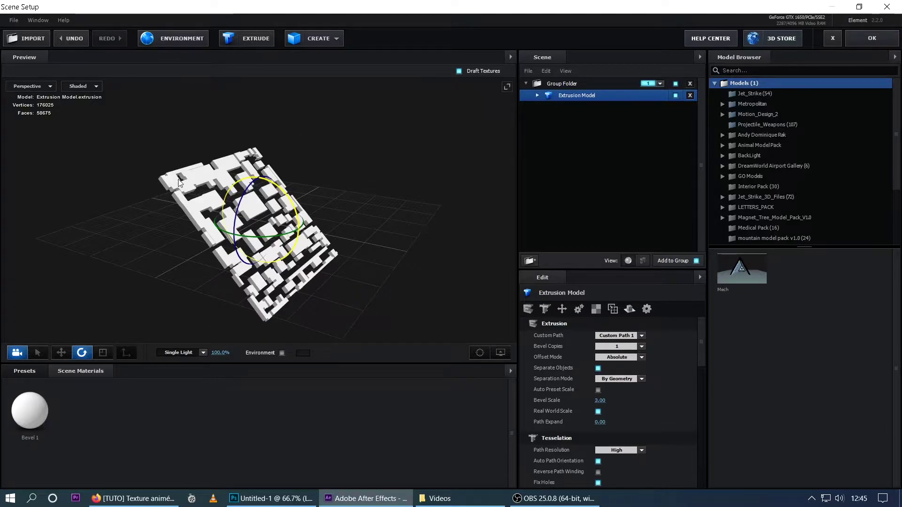
pyautogui.hotkey('ctrl', 'z')
pyautogui.hotkey('ctrl', 'y')
pyautogui.hotkey('ctrl', 'z')
pyautogui.hotkey('ctrl', 'z')
pyautogui.moveTo(273, 317); pyautogui.dragTo(289, 301)
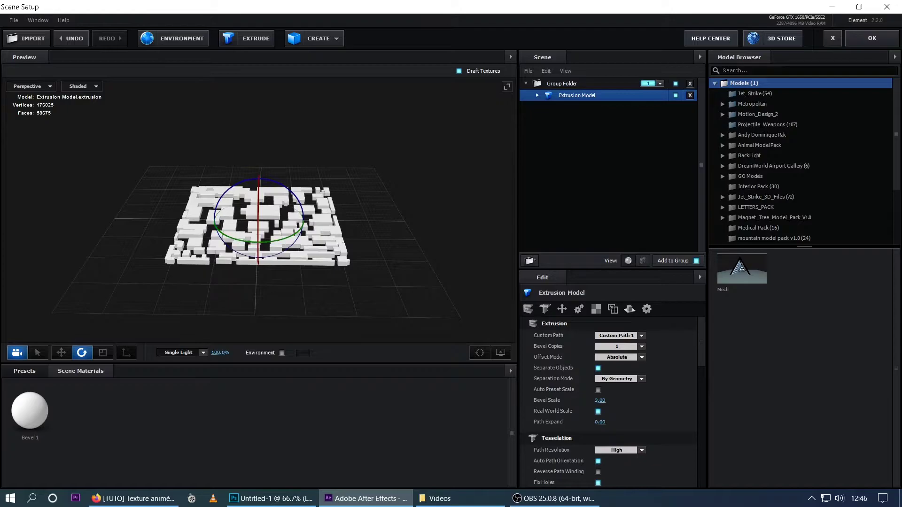
# - Duplicate the flat extrusion model and move the copy straight up along Y to form the tunnel's ceiling
pyautogui.rightClick(587, 98)
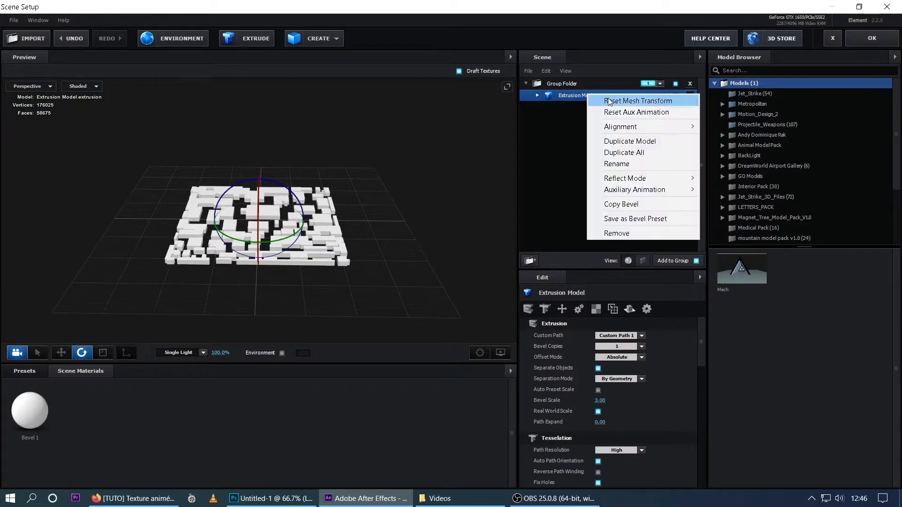
pyautogui.click(646, 142)
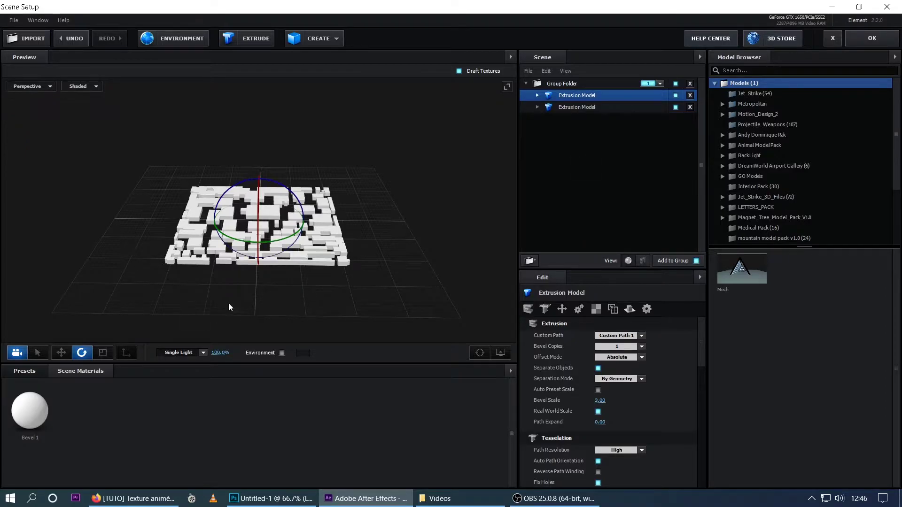
pyautogui.click(61, 353)
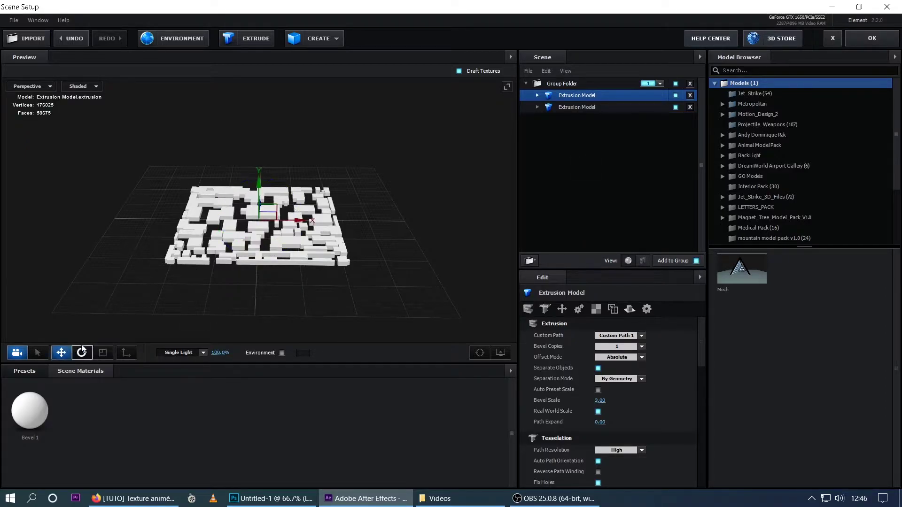
pyautogui.moveTo(266, 193); pyautogui.dragTo(271, 71)
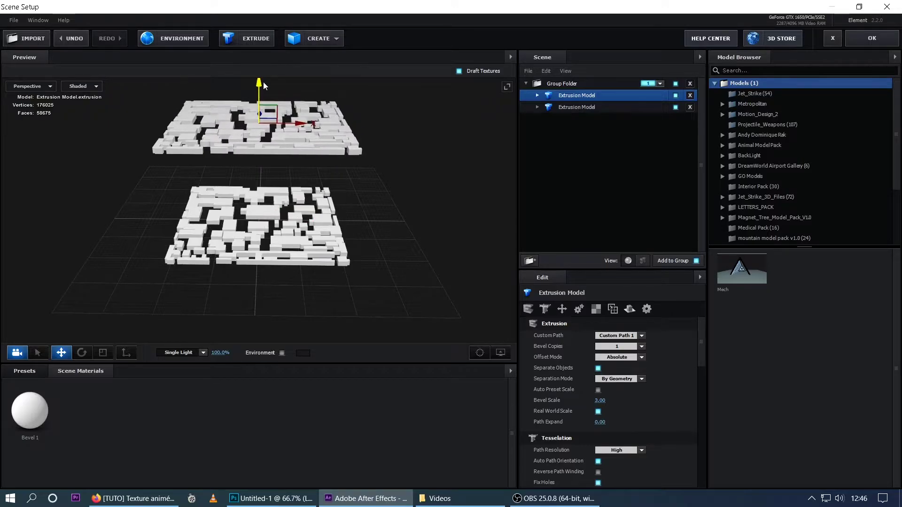
# - Duplicate the raised ceiling panel and rotate the copy about its Z axis until it stands upright
pyautogui.moveTo(284, 258); pyautogui.dragTo(261, 260)
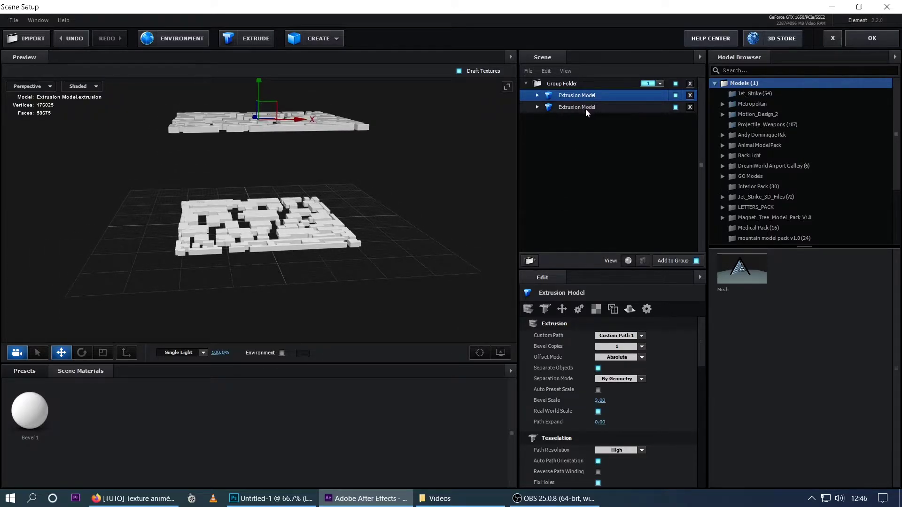
pyautogui.hotkey('ctrl', 'd')
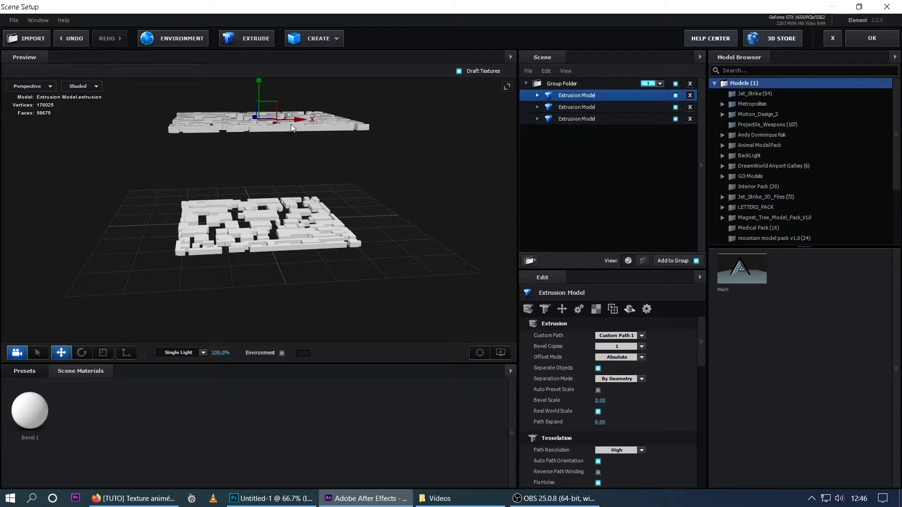
pyautogui.press('e')
pyautogui.moveTo(273, 128); pyautogui.dragTo(219, 93)
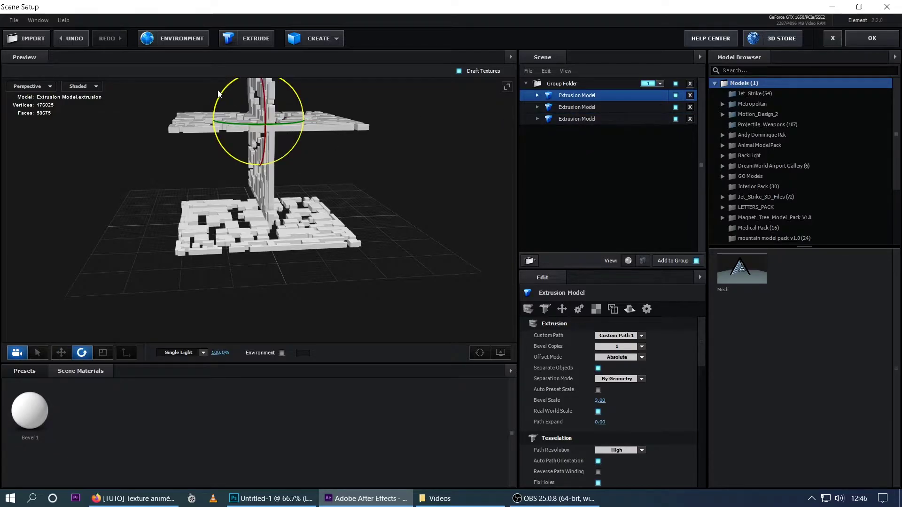
# - Move the upright panel along X and Y to the floor's edge to form the tunnel's side wall
pyautogui.click(63, 355)
pyautogui.moveTo(302, 119); pyautogui.dragTo(369, 120)
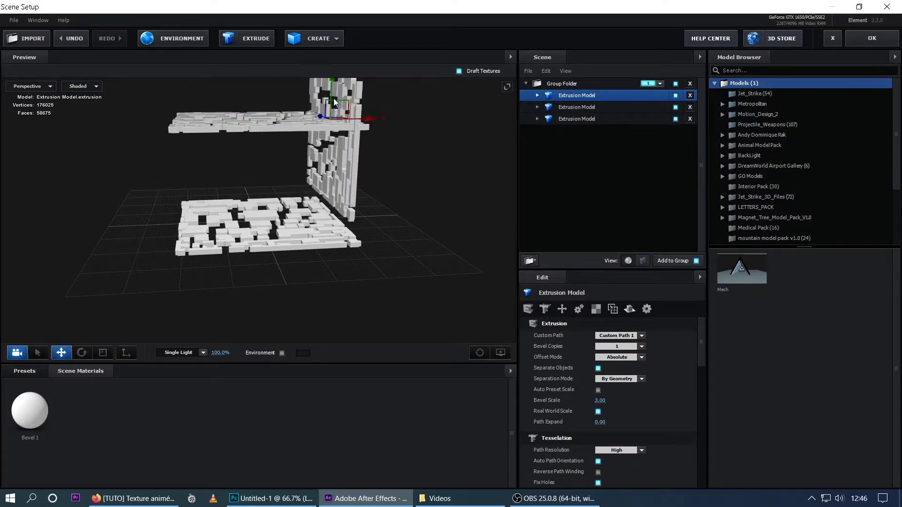
pyautogui.moveTo(330, 84); pyautogui.dragTo(353, 176)
pyautogui.scroll(-2, 370, 209)
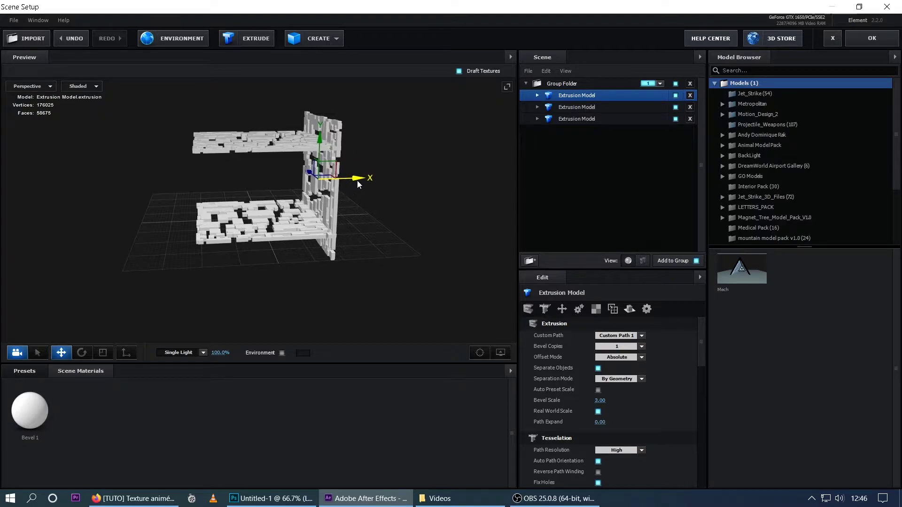
pyautogui.moveTo(315, 133); pyautogui.dragTo(316, 120)
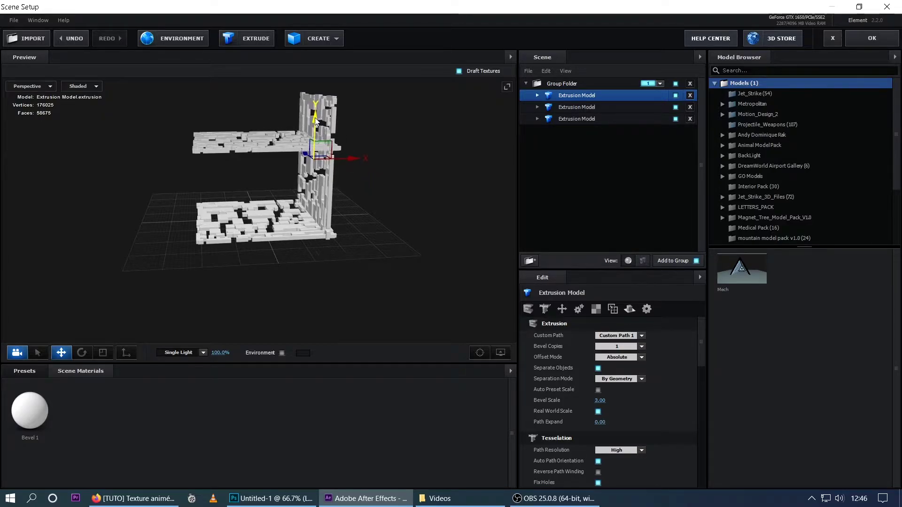
pyautogui.moveTo(361, 162); pyautogui.dragTo(362, 162)
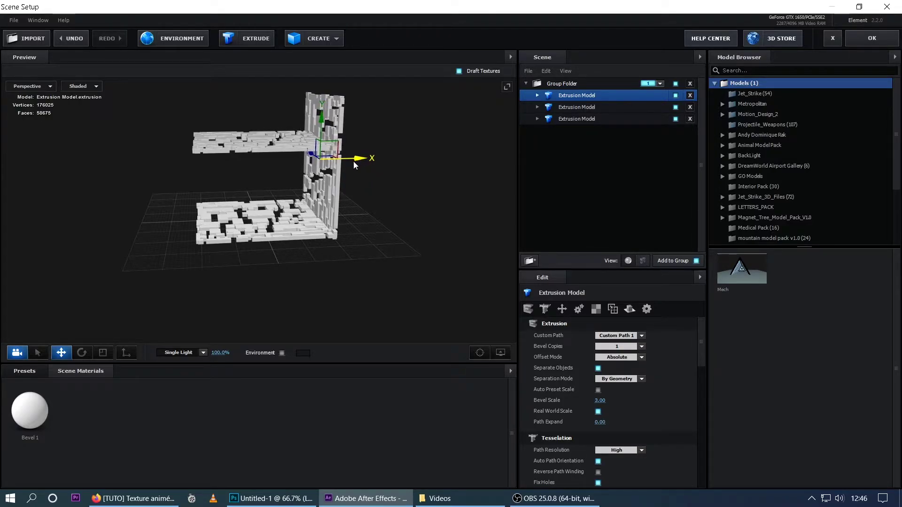
# - Raise the ceiling panel along Y to meet the side wall's upper edge
pyautogui.click(552, 110)
pyautogui.moveTo(263, 105); pyautogui.dragTo(256, 56)
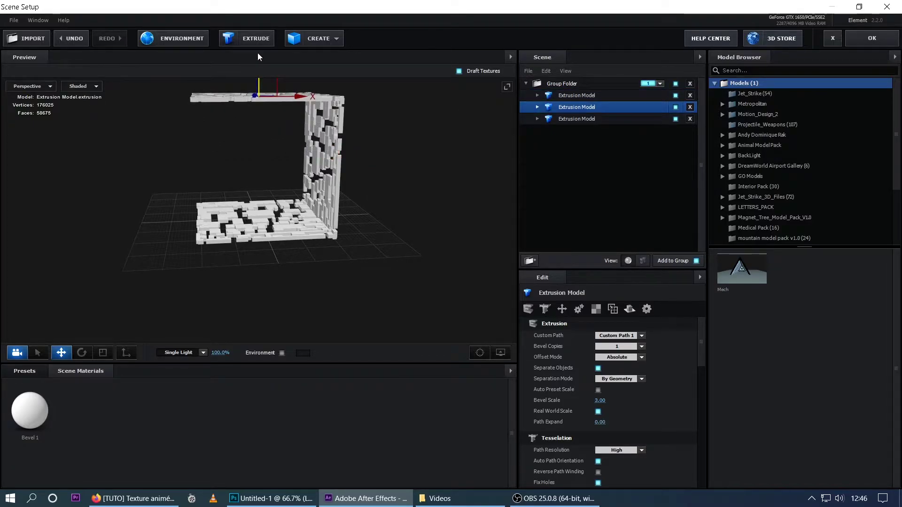
pyautogui.moveTo(298, 182)
pyautogui.mouseDown()
pyautogui.moveTo(275, 212)
pyautogui.moveTo(256, 187)
pyautogui.moveTo(263, 146)
pyautogui.moveTo(292, 187)
pyautogui.moveTo(313, 185)
pyautogui.mouseUp()
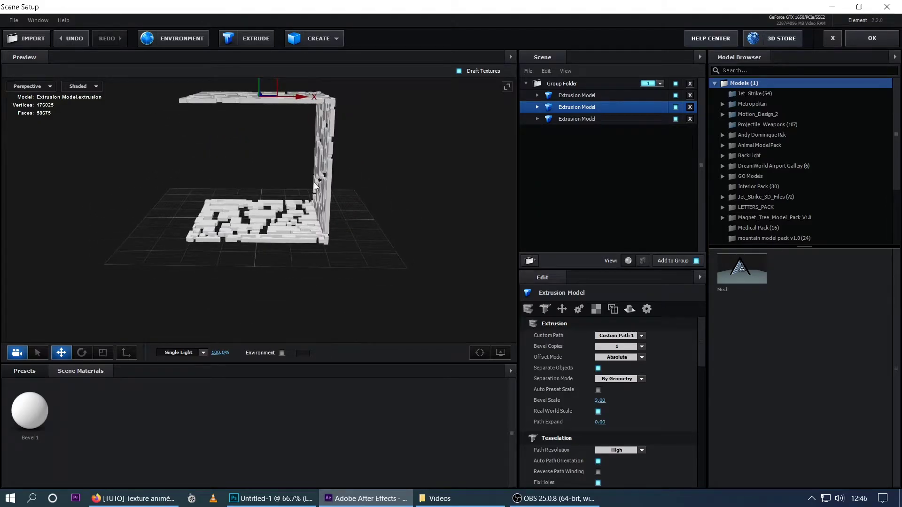
# - Duplicate the side wall panel and move the copy along X to the opposite edge of the floor
pyautogui.click(587, 96)
pyautogui.hotkey('ctrl', 'd')
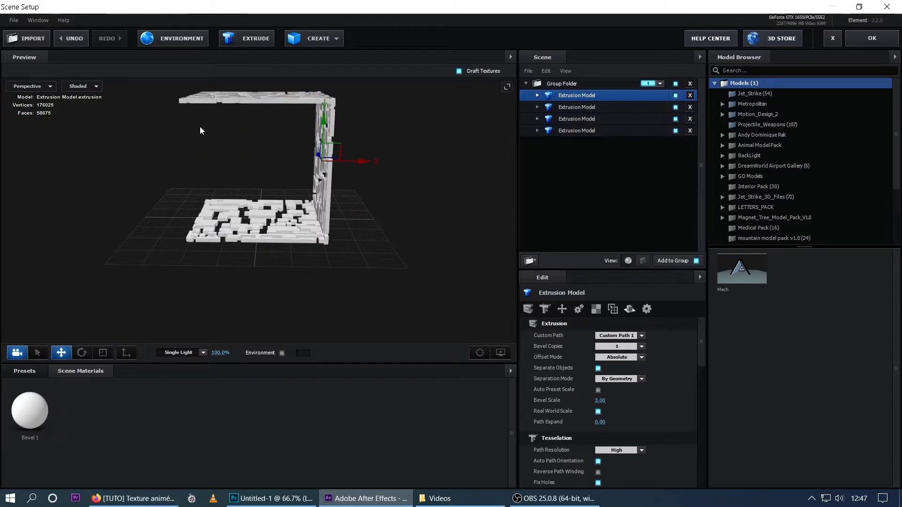
pyautogui.moveTo(365, 162); pyautogui.dragTo(225, 254)
pyautogui.scroll(-3, 275, 244)
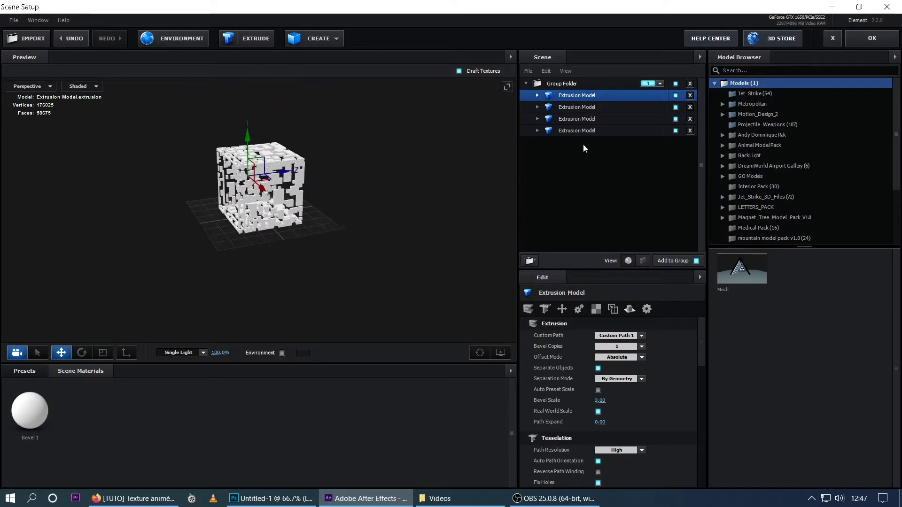
# - Duplicate all four panels together and move the copies along Z, end to end with the original tunnel section
pyautogui.click(567, 131)
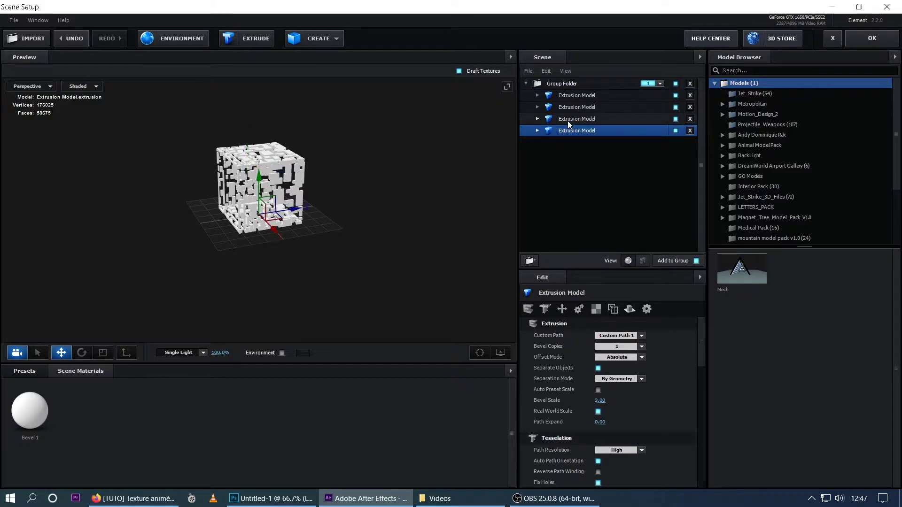
pyautogui.keyDown('ctrl'); pyautogui.click(567, 120); pyautogui.keyUp('ctrl')
pyautogui.keyDown('ctrl'); pyautogui.click(574, 107); pyautogui.keyUp('ctrl')
pyautogui.keyDown('ctrl'); pyautogui.click(577, 95); pyautogui.keyUp('ctrl')
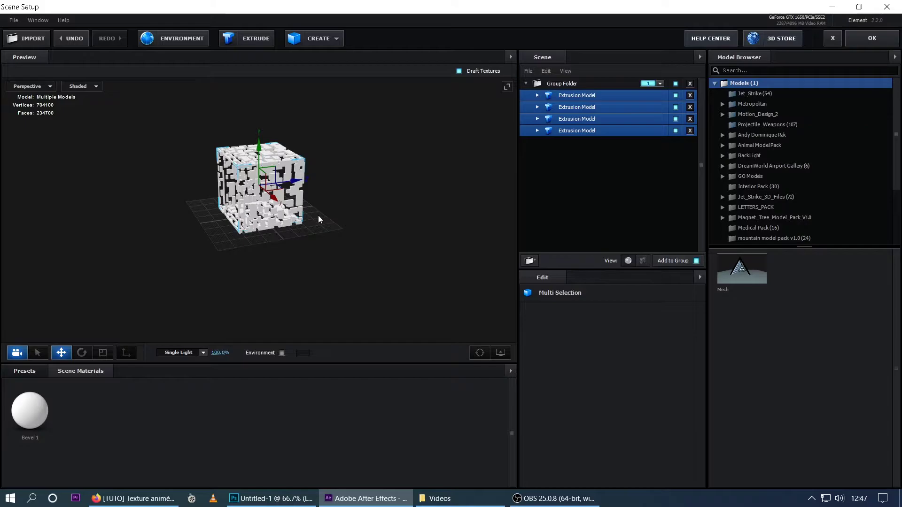
pyautogui.hotkey('ctrl', 'd')
pyautogui.moveTo(295, 183); pyautogui.dragTo(244, 275)
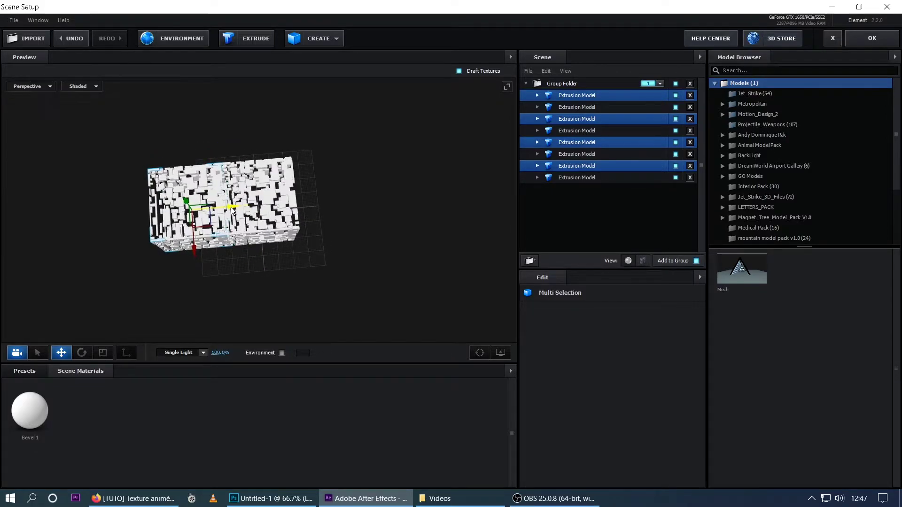
pyautogui.moveTo(231, 210); pyautogui.dragTo(329, 171)
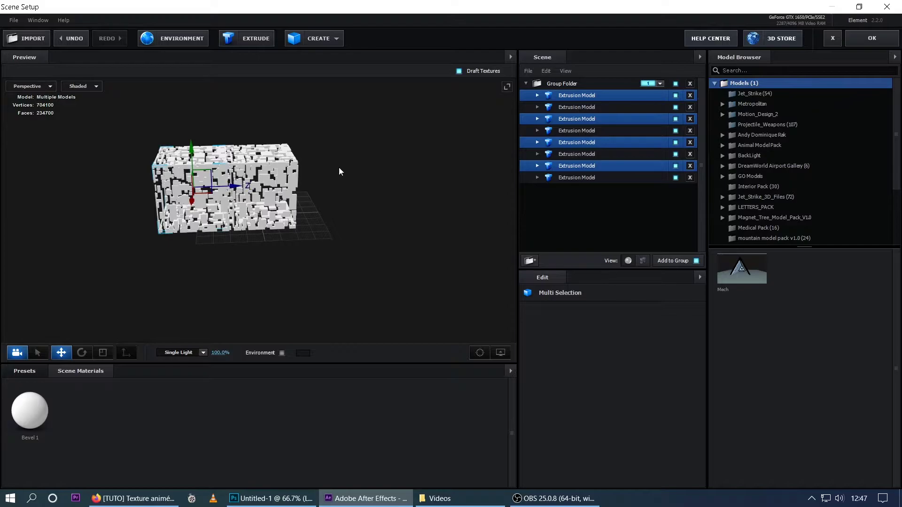
# - Duplicate the selected tunnel section twice more, moving each copy along Z to the end of the row
pyautogui.hotkey('ctrl', 'd')
pyautogui.moveTo(233, 185); pyautogui.dragTo(362, 182)
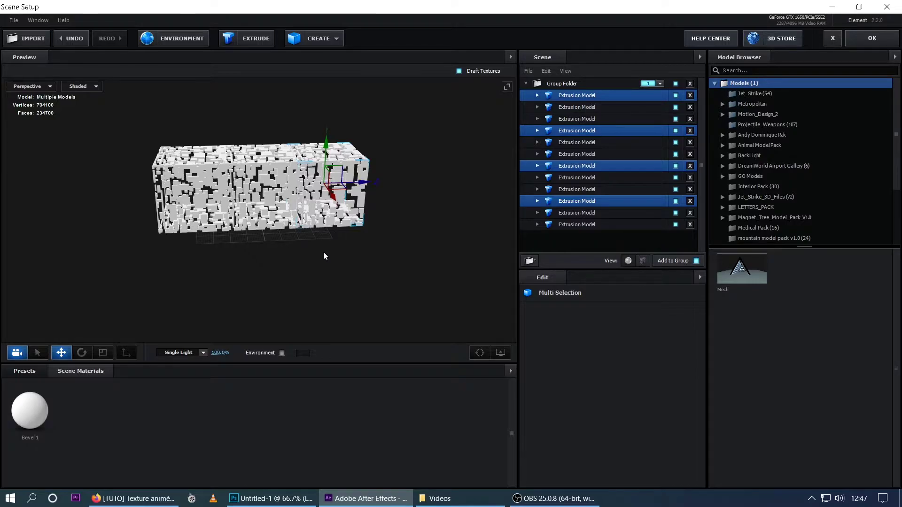
pyautogui.hotkey('ctrl', 'd')
pyautogui.moveTo(362, 182); pyautogui.dragTo(454, 183)
# - Select all the extrusion models of the four sections, duplicate them and move the copies along Z to lengthen the tunnel
pyautogui.moveTo(569, 95); pyautogui.dragTo(570, 206)
pyautogui.click(590, 97)
pyautogui.keyDown('ctrl'); pyautogui.click(579, 205); pyautogui.keyUp('ctrl')
pyautogui.scroll(-1, 580, 233)
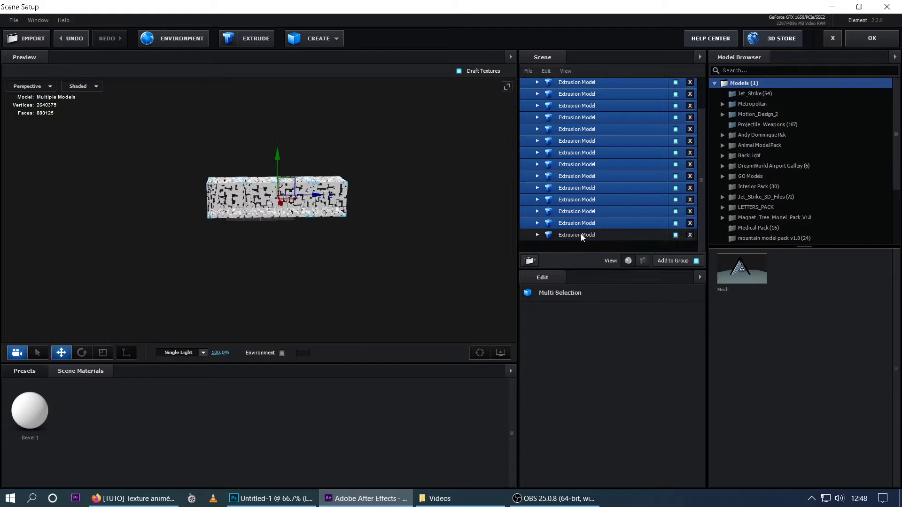
pyautogui.hotkey('ctrl', 'd')
pyautogui.moveTo(440, 200); pyautogui.dragTo(181, 198)
pyautogui.moveTo(219, 266); pyautogui.dragTo(275, 255)
pyautogui.moveTo(270, 259)
pyautogui.mouseDown()
pyautogui.moveTo(261, 259)
pyautogui.moveTo(277, 260)
pyautogui.mouseUp()
pyautogui.scroll(5, 263, 259)
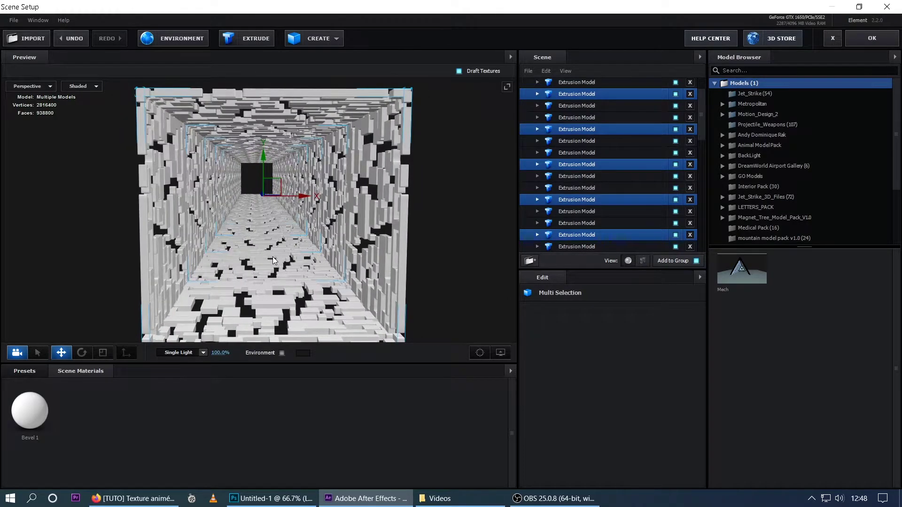
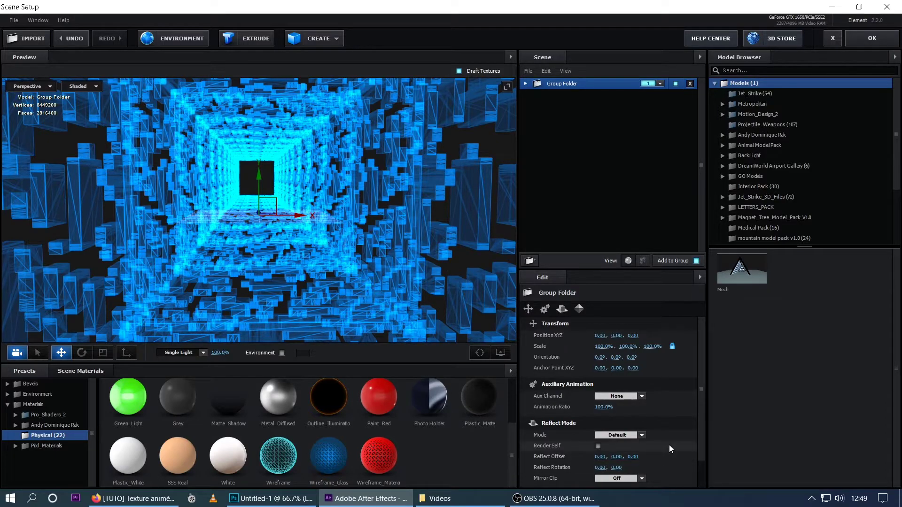
# - Examine the wireframe tunnel's interior, the group's settings and the Wireframe_Glass material settings of the first extrusion model
pyautogui.scroll(-5, 340, 296)
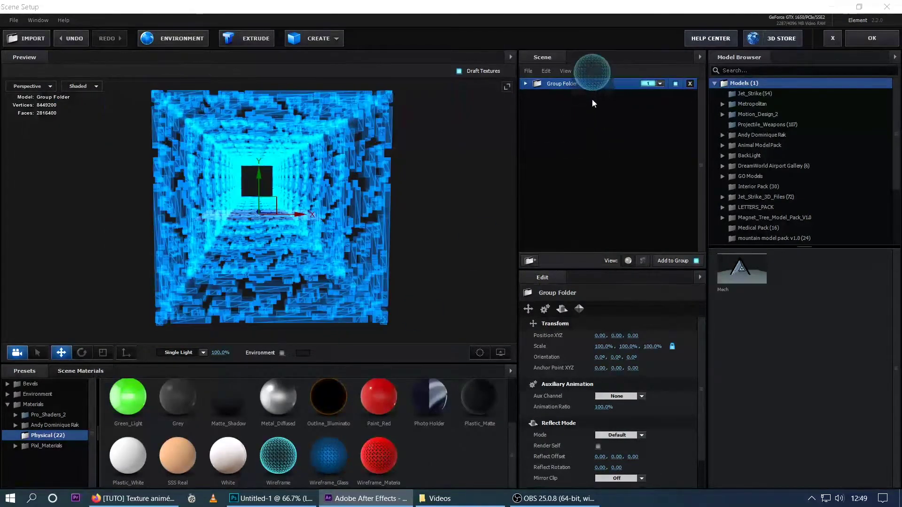
pyautogui.moveTo(282, 285); pyautogui.dragTo(289, 269)
pyautogui.scroll(5, 292, 270)
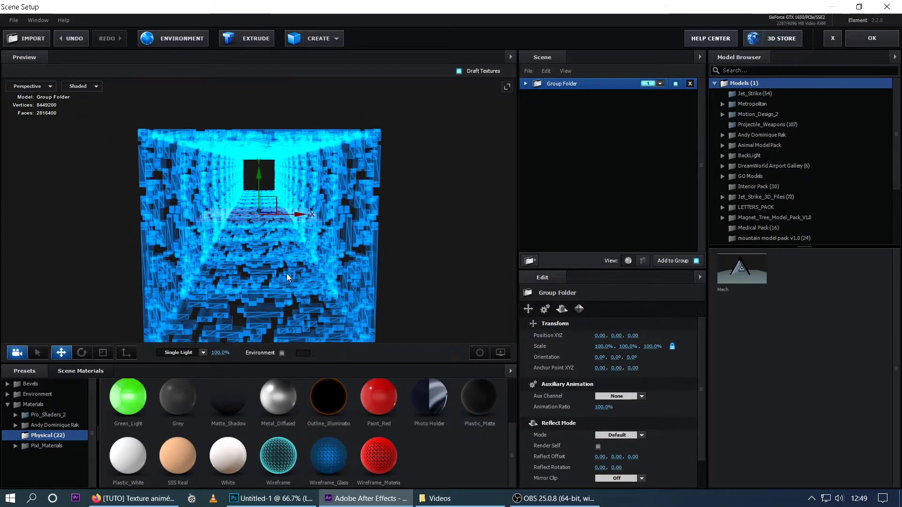
pyautogui.scroll(4, 286, 273)
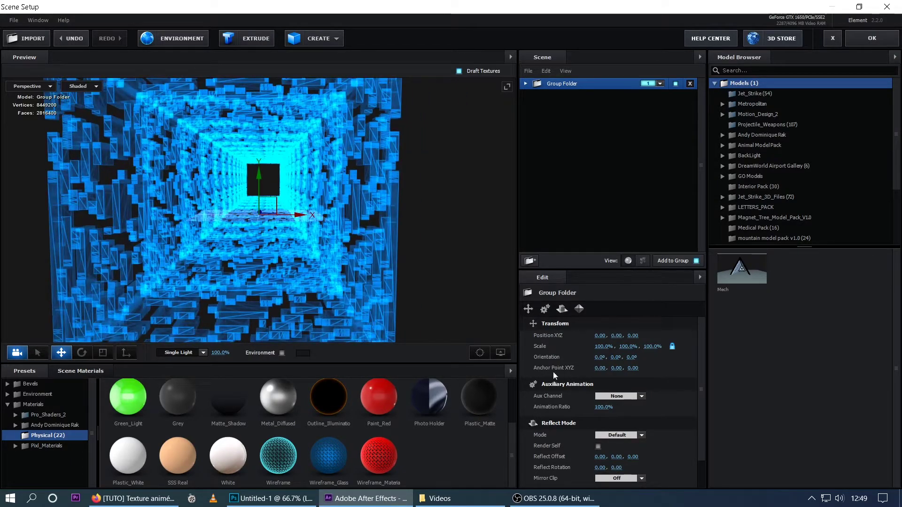
pyautogui.scroll(-2, 656, 462)
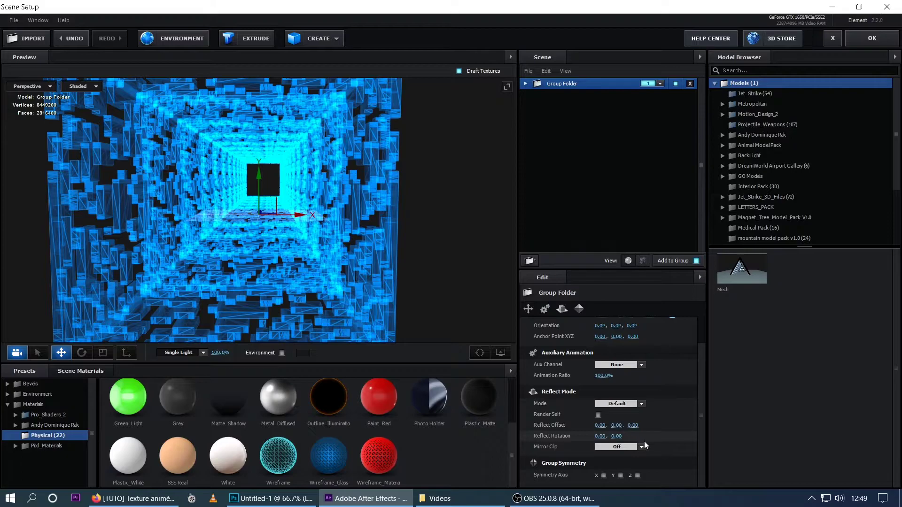
pyautogui.scroll(2, 647, 441)
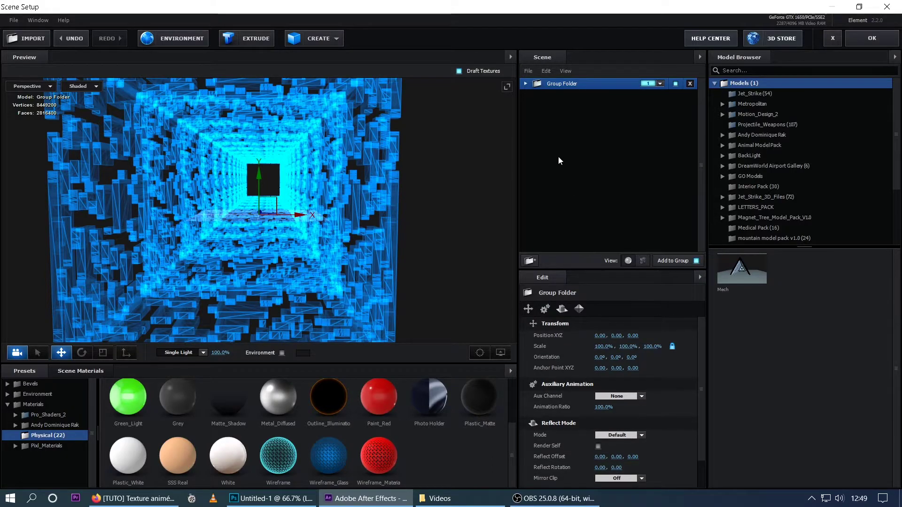
pyautogui.click(525, 84)
pyautogui.click(538, 95)
pyautogui.click(575, 107)
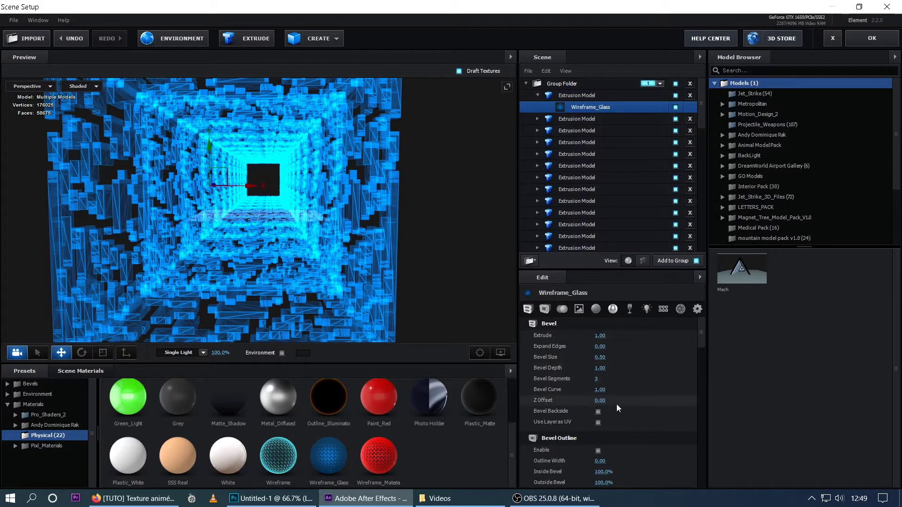
pyautogui.scroll(-3, 635, 405)
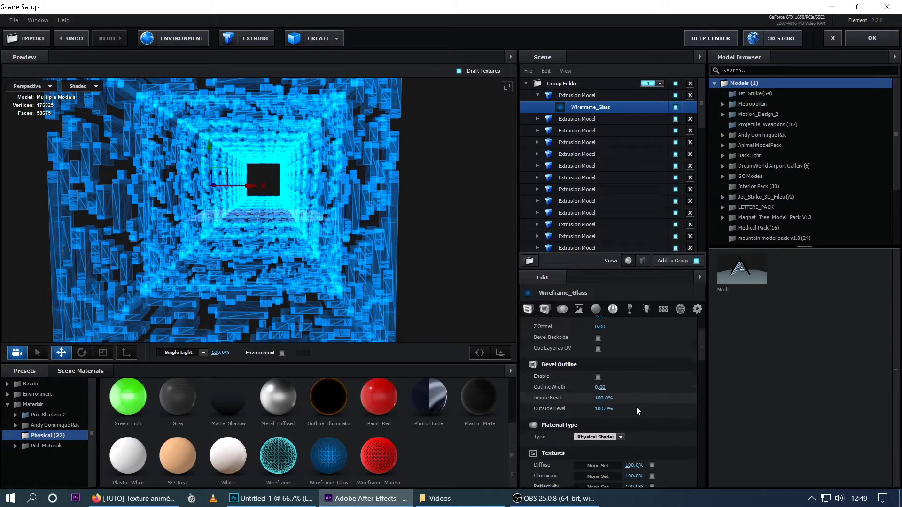
pyautogui.scroll(-5, 654, 412)
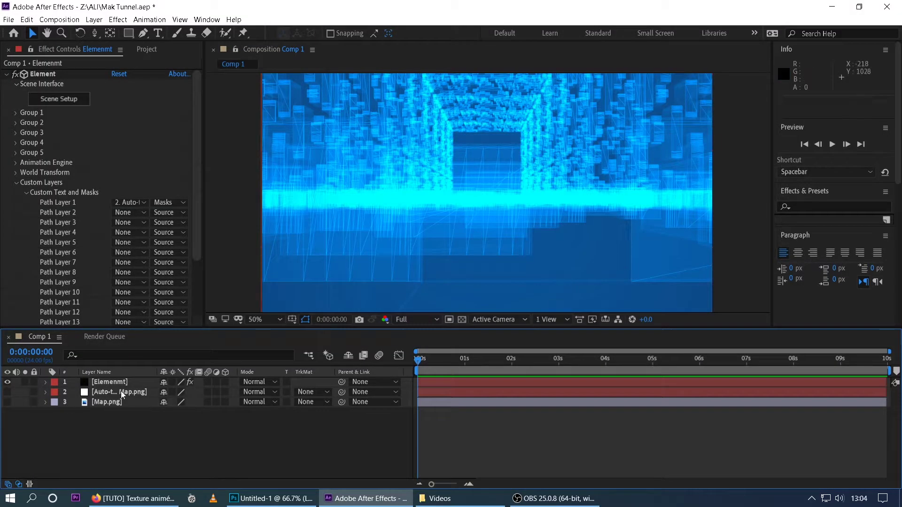
# - Set Element's Group 1 particle replicator Position XY to 960, 1053 and Position Z to 4330 to centre the tunnel
pyautogui.click(117, 381)
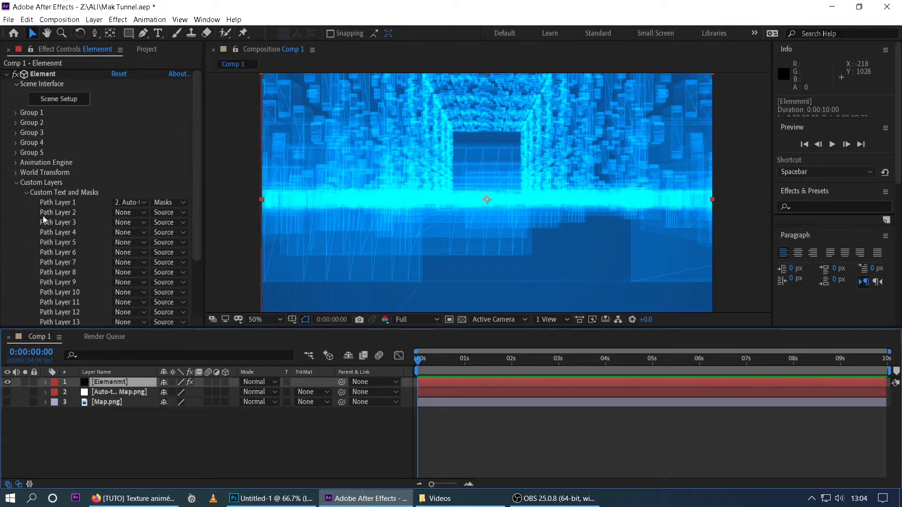
pyautogui.click(18, 112)
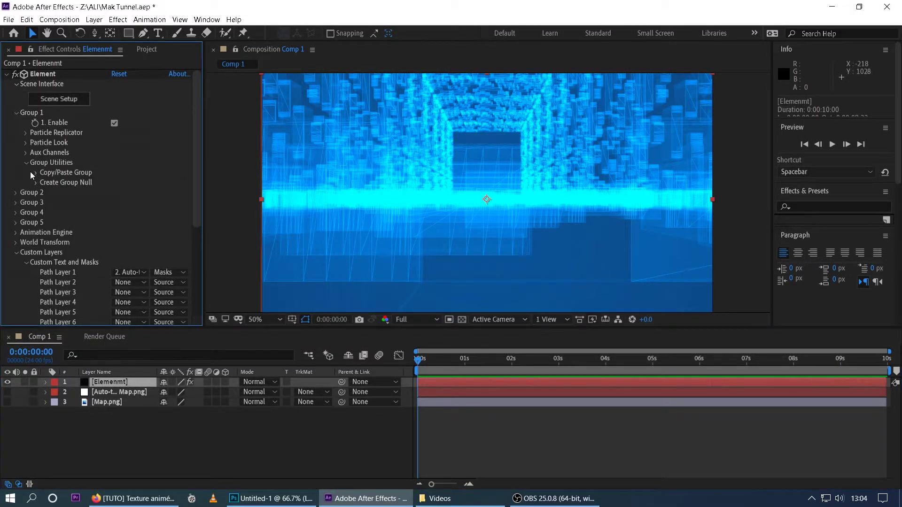
pyautogui.click(25, 143)
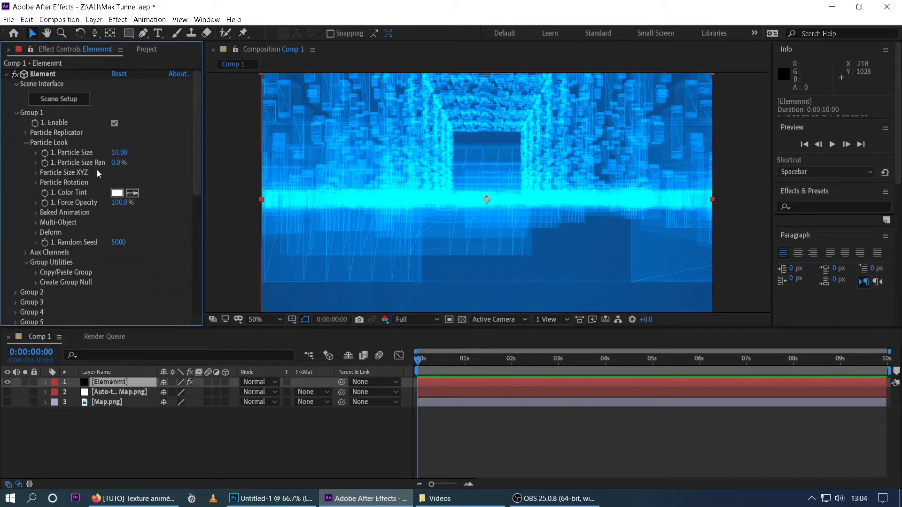
pyautogui.click(27, 133)
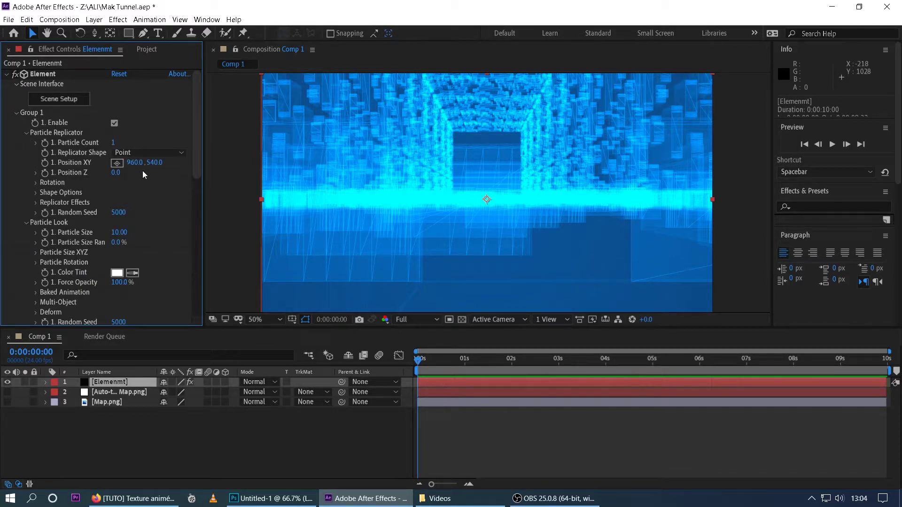
pyautogui.moveTo(152, 162); pyautogui.dragTo(432, 195)
pyautogui.moveTo(116, 173); pyautogui.dragTo(389, 199)
# - Add a two-node camera named Camera 1 with the 35mm preset to the composition
pyautogui.click(120, 445)
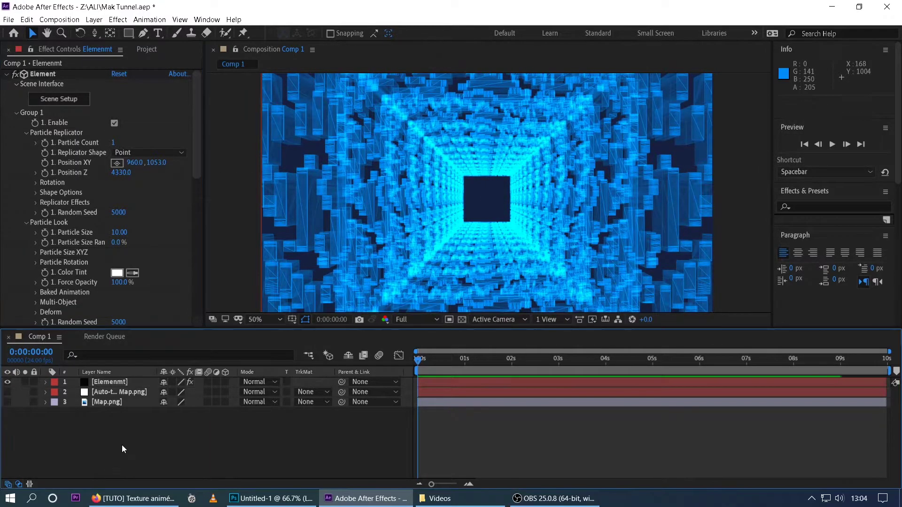
pyautogui.rightClick(121, 444)
pyautogui.click(138, 469)
pyautogui.rightClick(151, 452)
pyautogui.moveTo(211, 340)
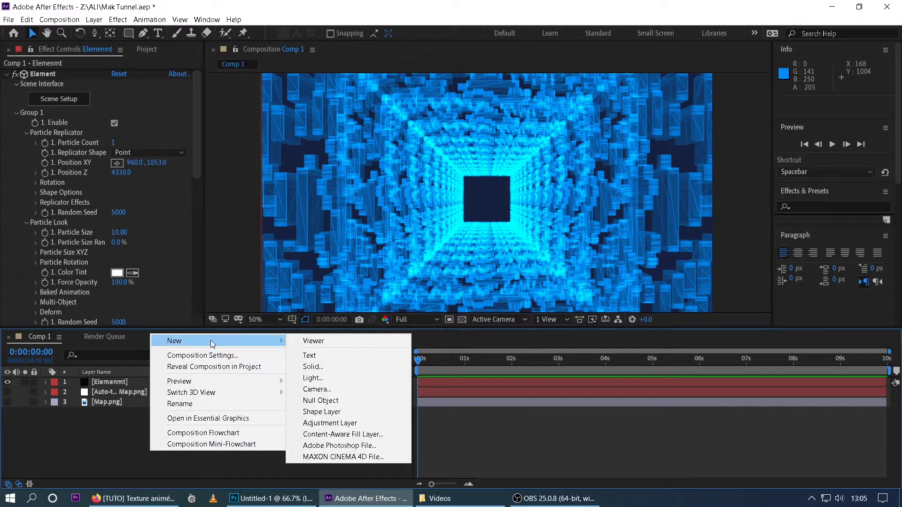
pyautogui.click(340, 390)
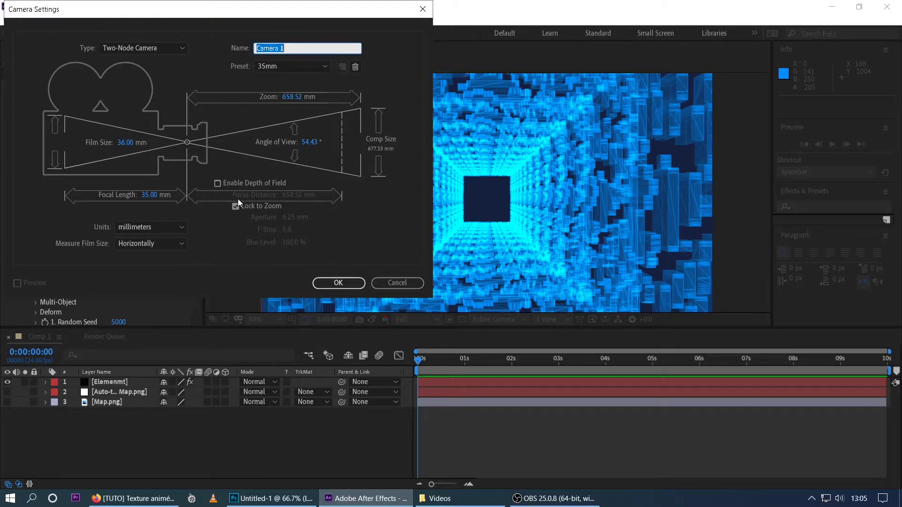
pyautogui.click(345, 282)
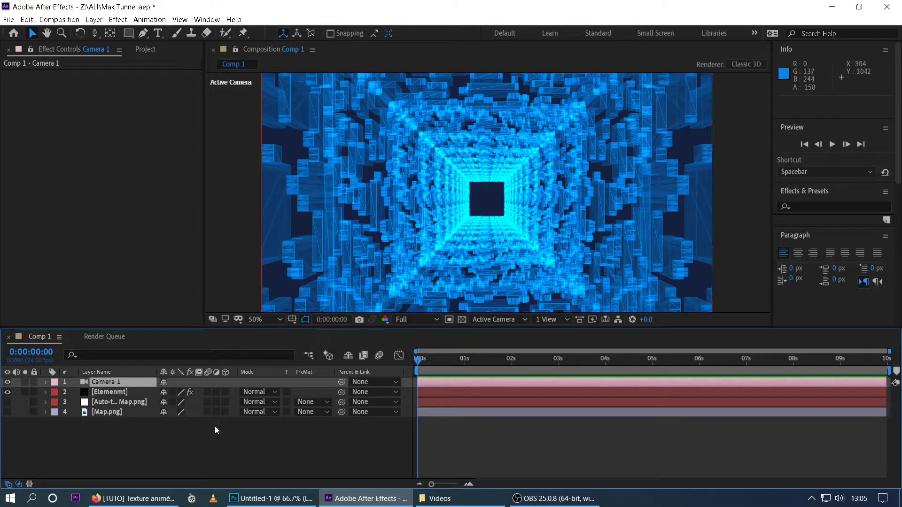
# - Add a null object to the composition and make it a 3D layer
pyautogui.rightClick(175, 434)
pyautogui.moveTo(230, 324)
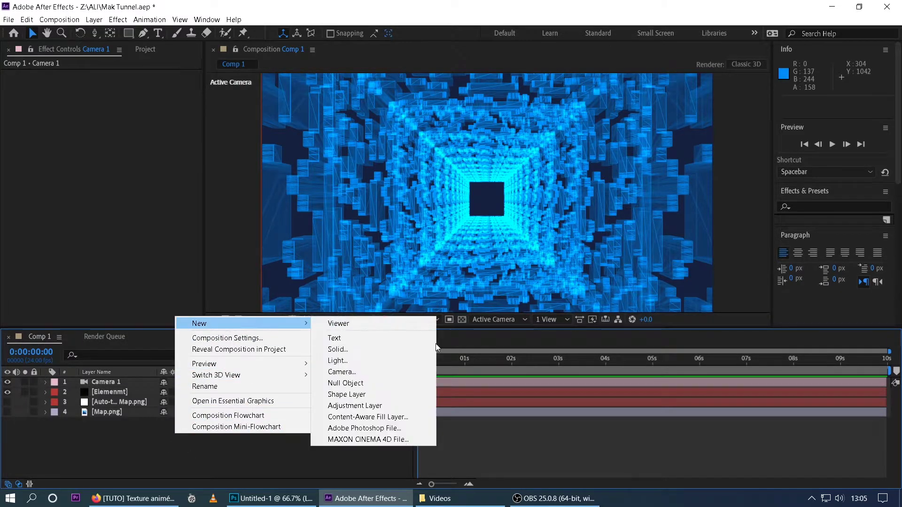
pyautogui.click(370, 383)
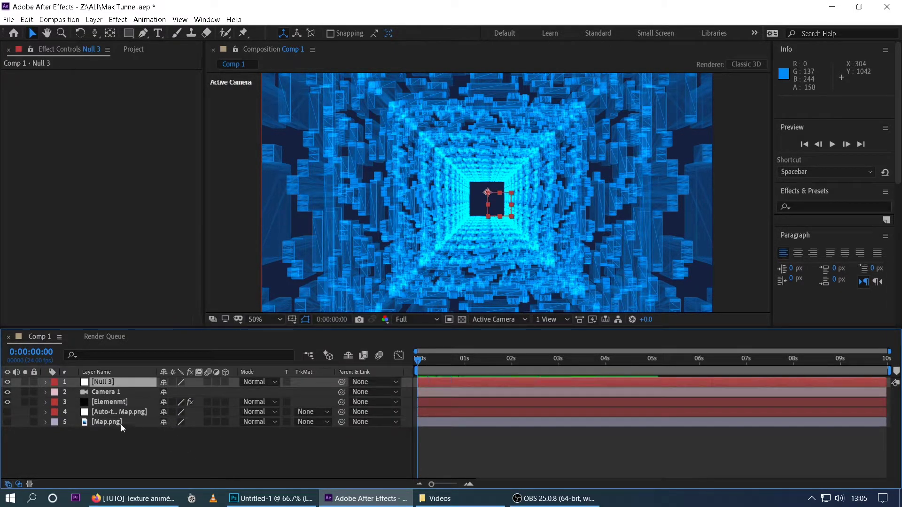
pyautogui.click(225, 382)
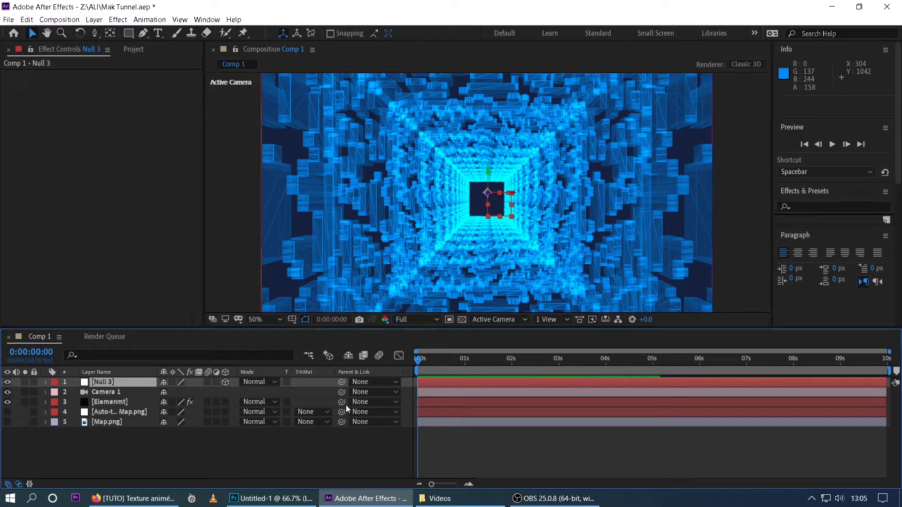
# - Parent Camera 1 to the null object and add a Position keyframe to the null at 0:00:00:00
pyautogui.moveTo(341, 392); pyautogui.dragTo(128, 382)
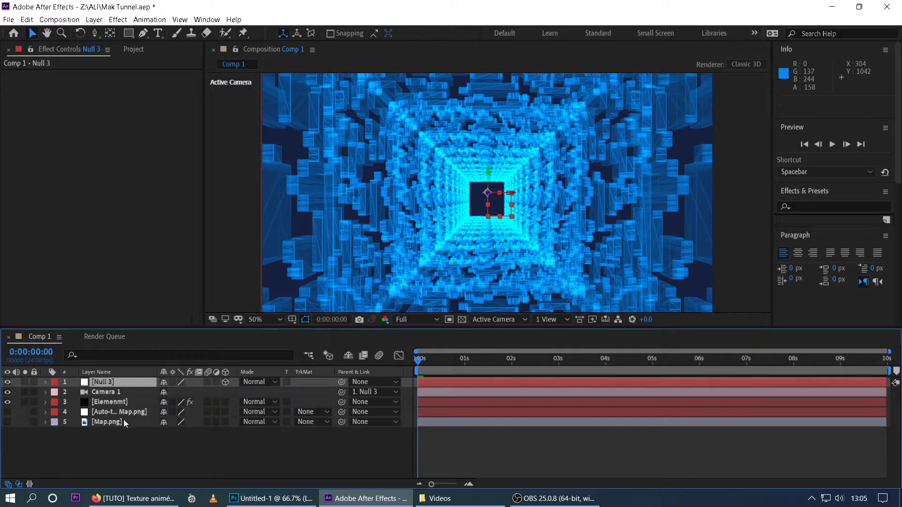
pyautogui.press('p')
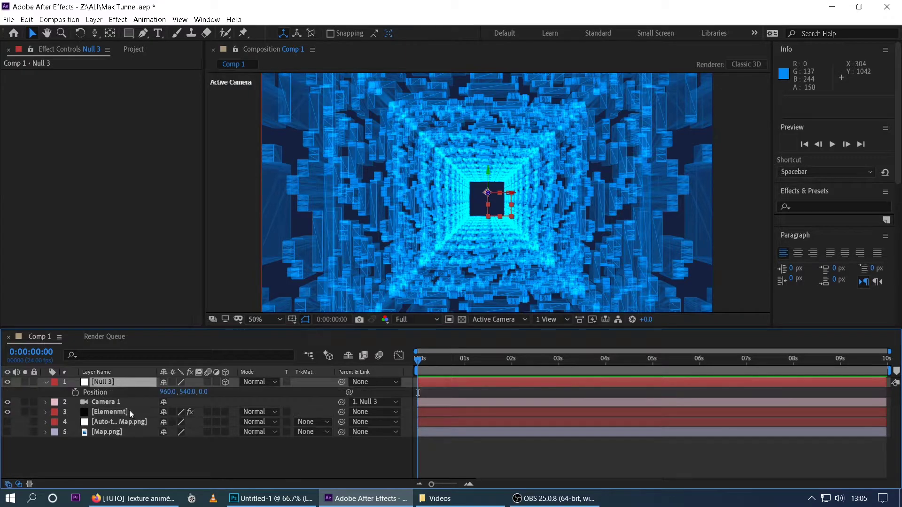
pyautogui.click(74, 393)
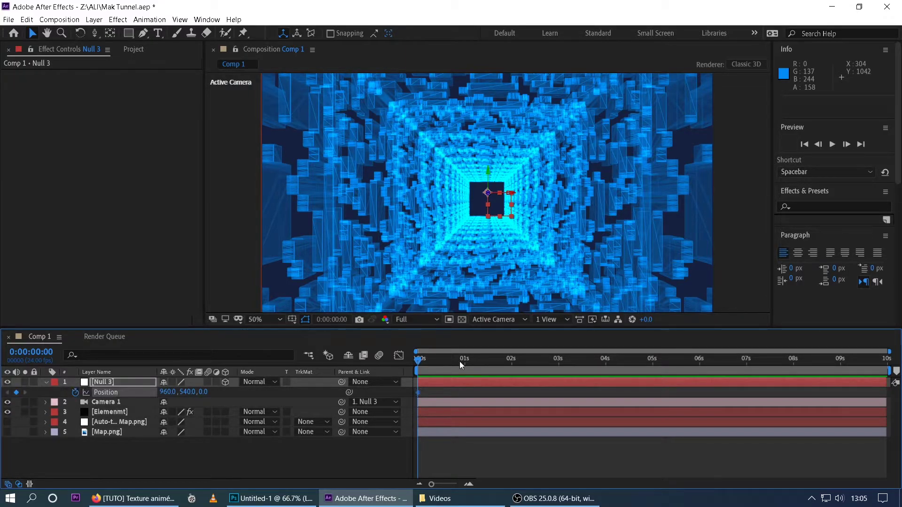
# - Keyframe the null's Z position at 12805 at 0:00:09:23 and preview the camera's flight through the tunnel
pyautogui.moveTo(420, 356); pyautogui.dragTo(885, 359)
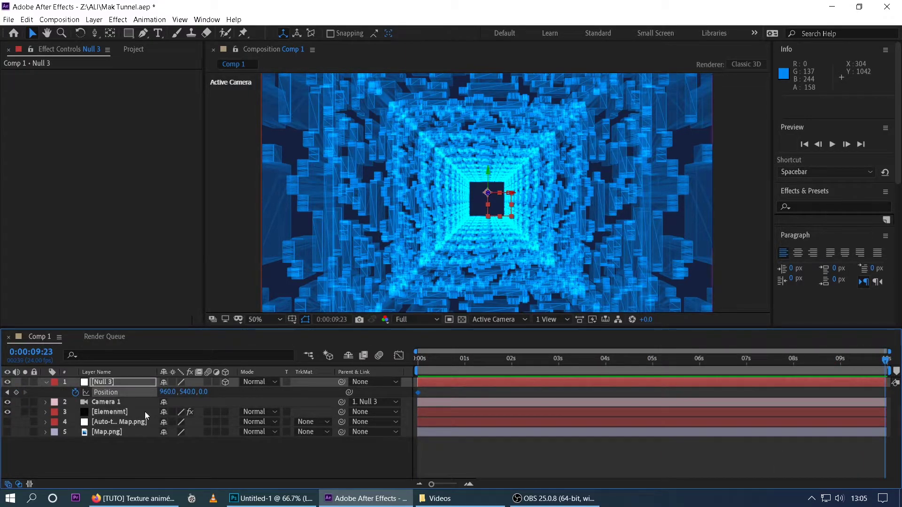
pyautogui.moveTo(206, 392); pyautogui.dragTo(331, 397)
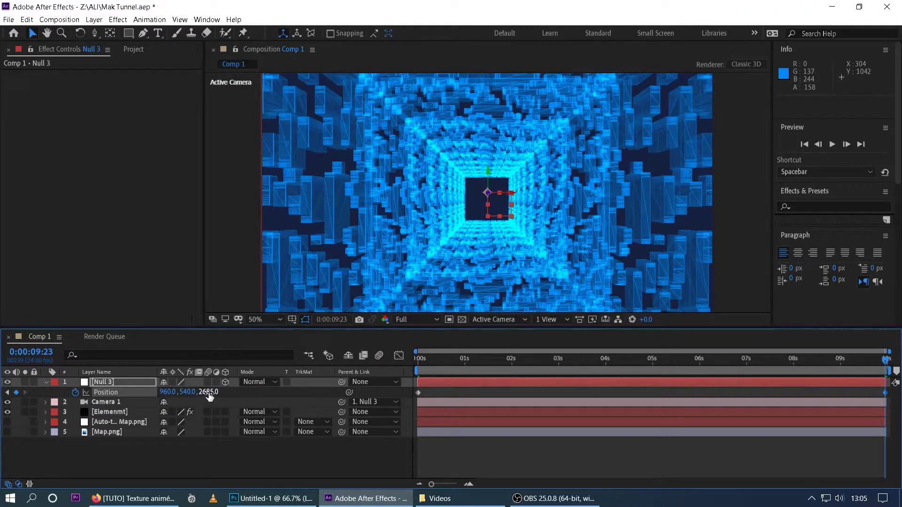
pyautogui.moveTo(210, 397); pyautogui.dragTo(845, 434)
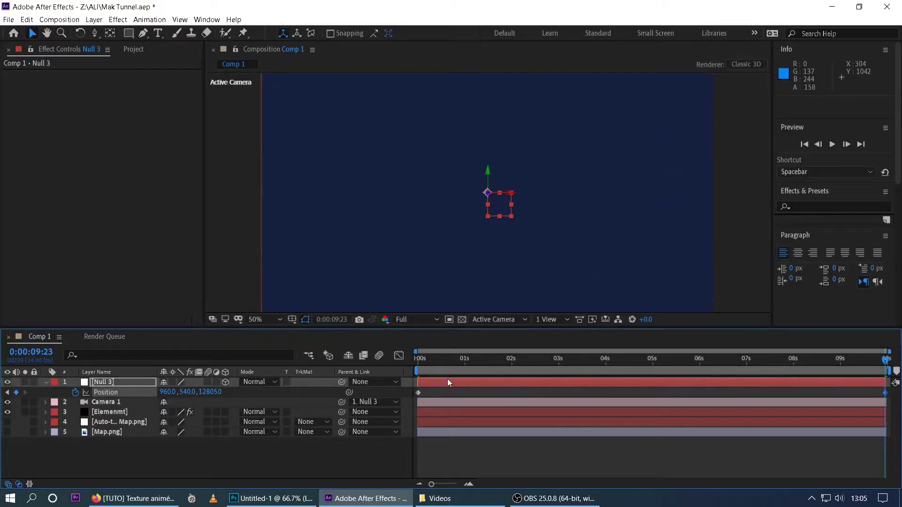
pyautogui.moveTo(432, 365); pyautogui.dragTo(415, 359)
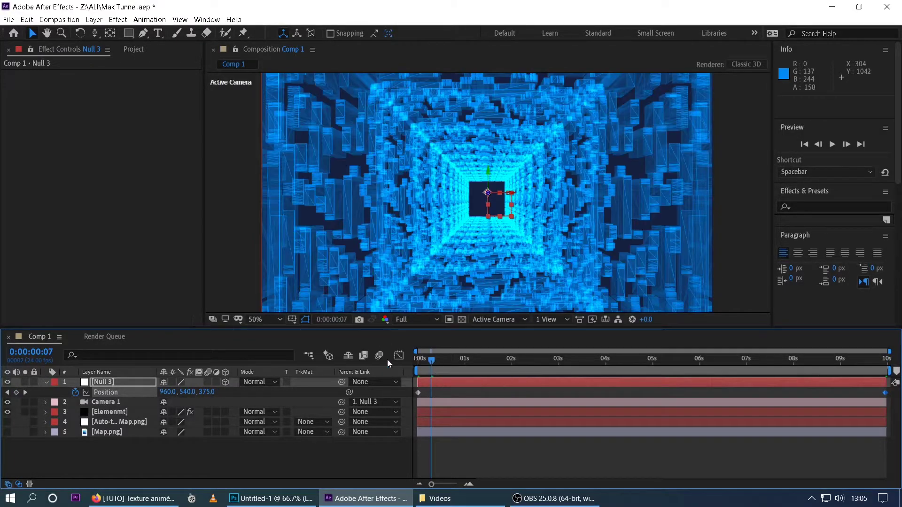
pyautogui.press('space')
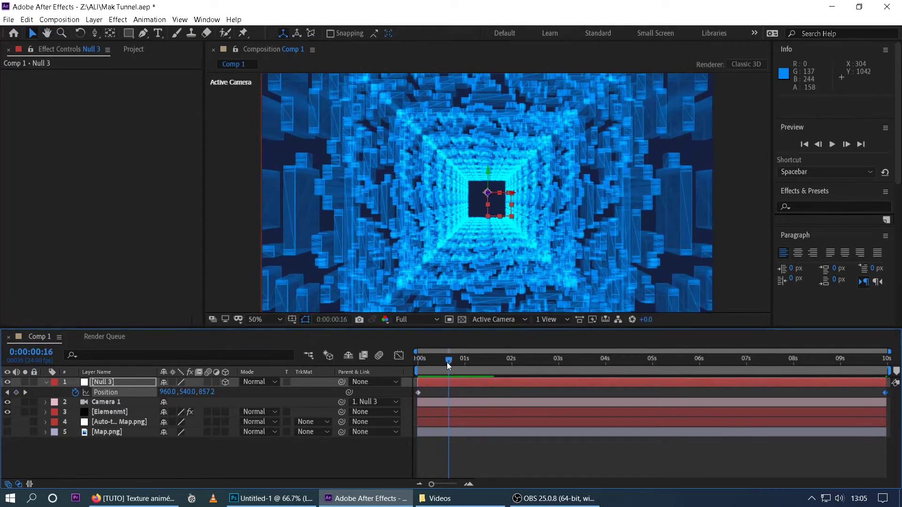
pyautogui.press('space')
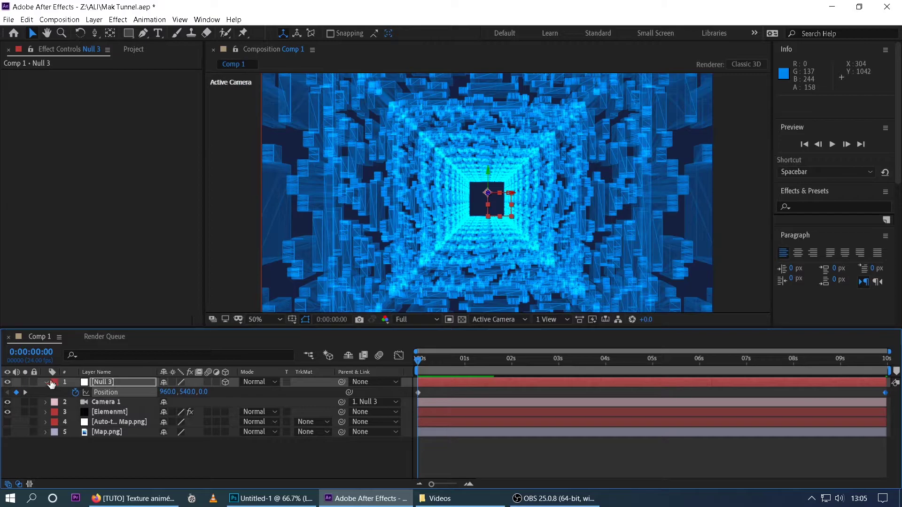
# - Animate the null's Z Rotation with a 0° keyframe at 0:00:00:00 and a 93° keyframe at 0:00:05:01
pyautogui.click(46, 381)
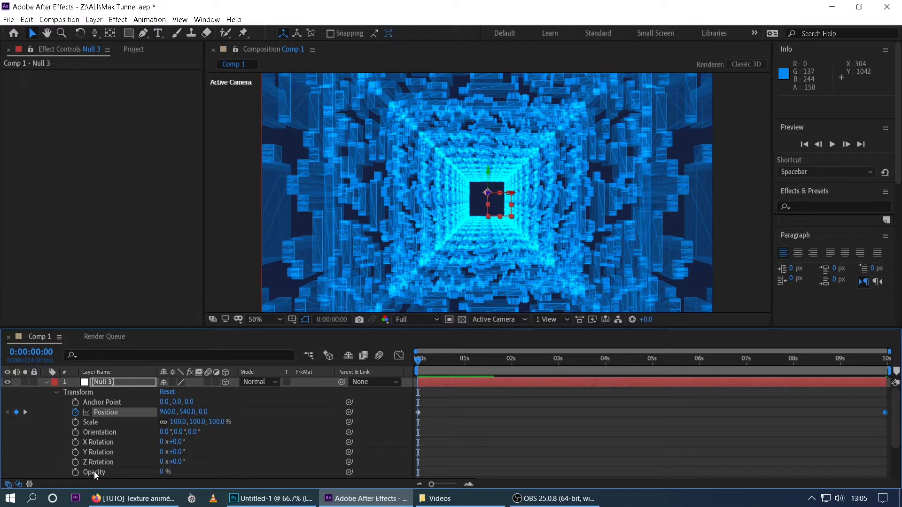
pyautogui.click(75, 462)
pyautogui.moveTo(447, 370); pyautogui.dragTo(655, 390)
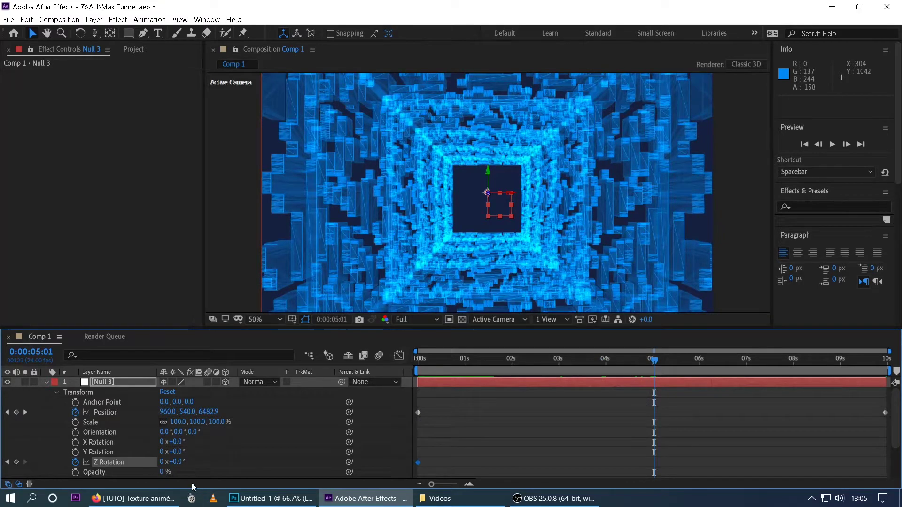
pyautogui.click(179, 467)
pyautogui.click(181, 468)
pyautogui.moveTo(181, 468); pyautogui.dragTo(240, 470)
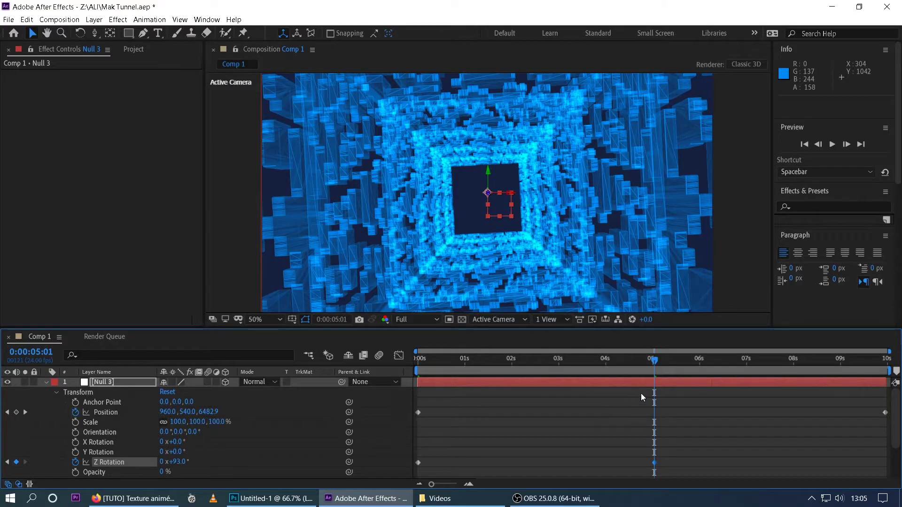
# - Keyframe a reduced Z Rotation on the null at 0:00:09:23 and preview the rotating fly-through
pyautogui.moveTo(661, 365); pyautogui.dragTo(886, 361)
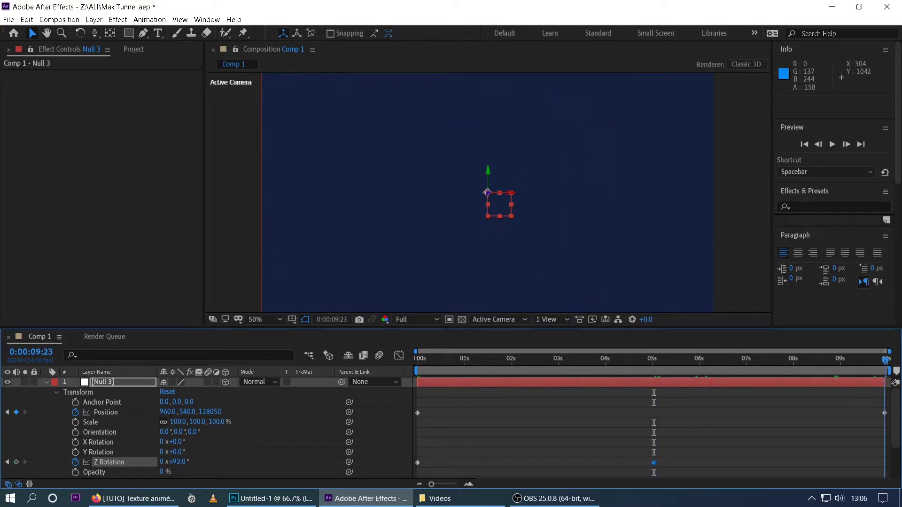
pyautogui.moveTo(181, 469); pyautogui.dragTo(66, 469)
pyautogui.moveTo(760, 364); pyautogui.dragTo(672, 382)
pyautogui.press('space')
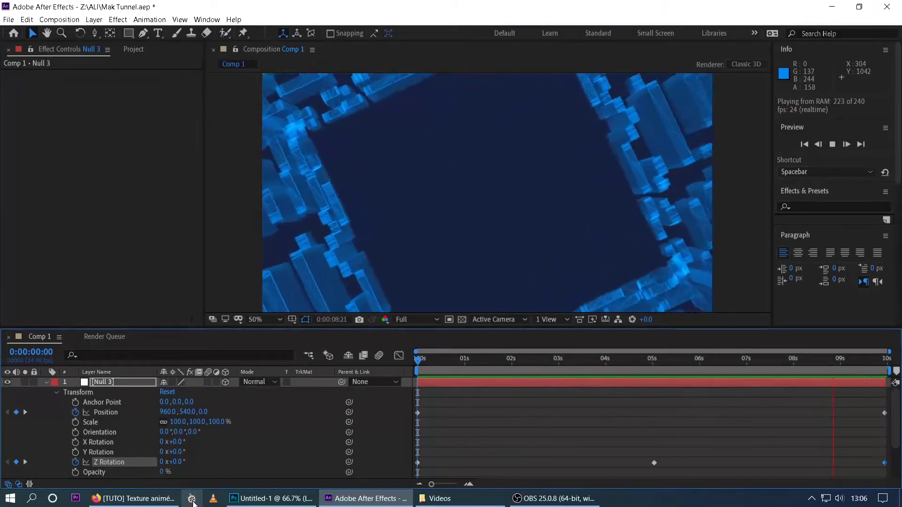
pyautogui.press('space')
pyautogui.moveTo(433, 360); pyautogui.dragTo(347, 400)
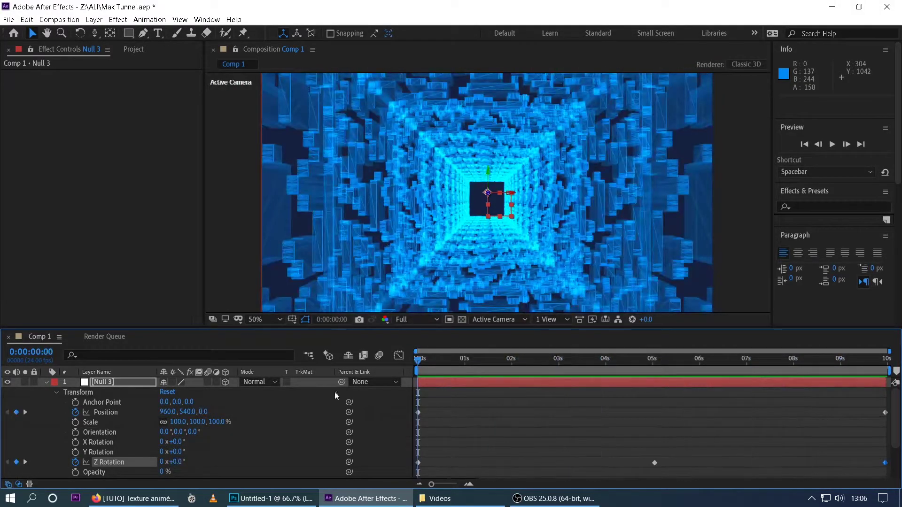
pyautogui.click(46, 383)
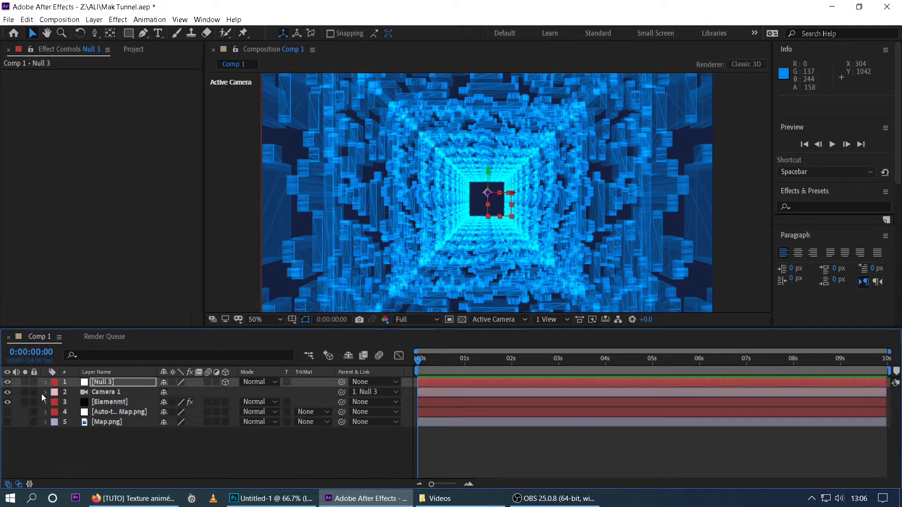
# - Set Add Lighting to Cinema in the render settings of the Element effect
pyautogui.click(115, 449)
pyautogui.click(109, 403)
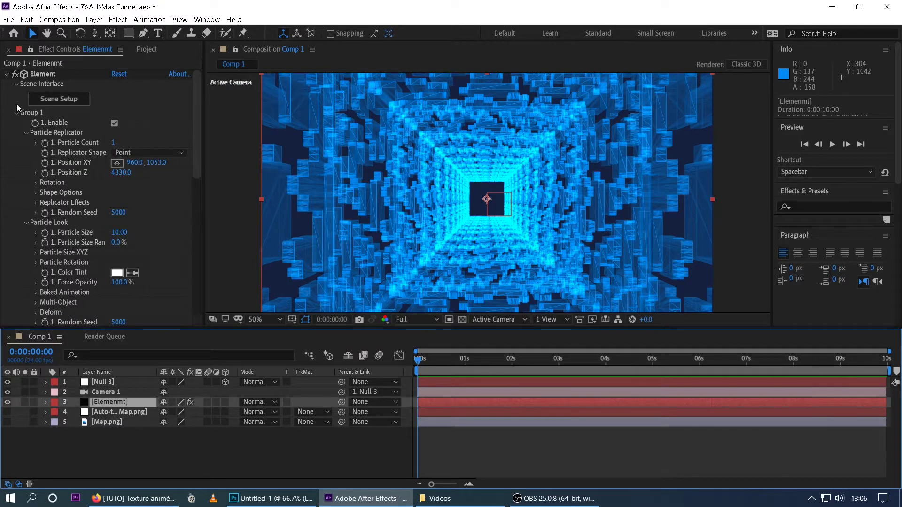
pyautogui.click(16, 114)
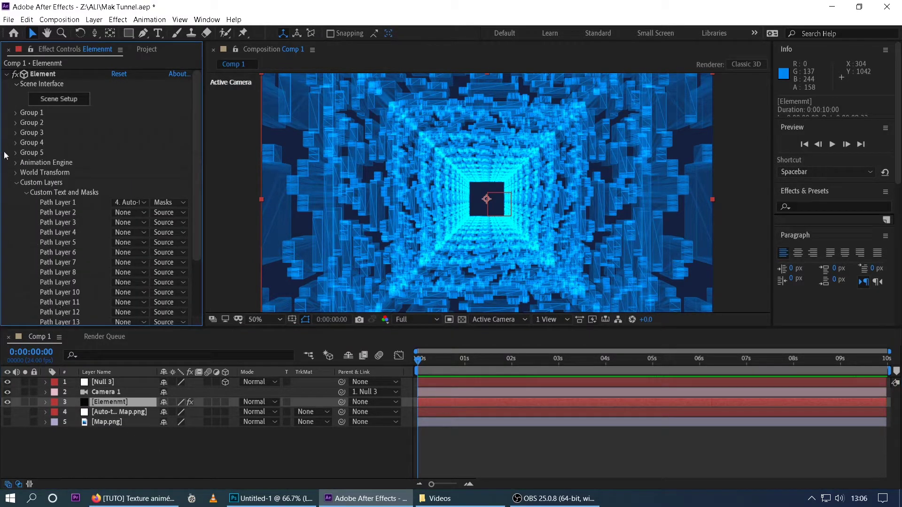
pyautogui.click(16, 183)
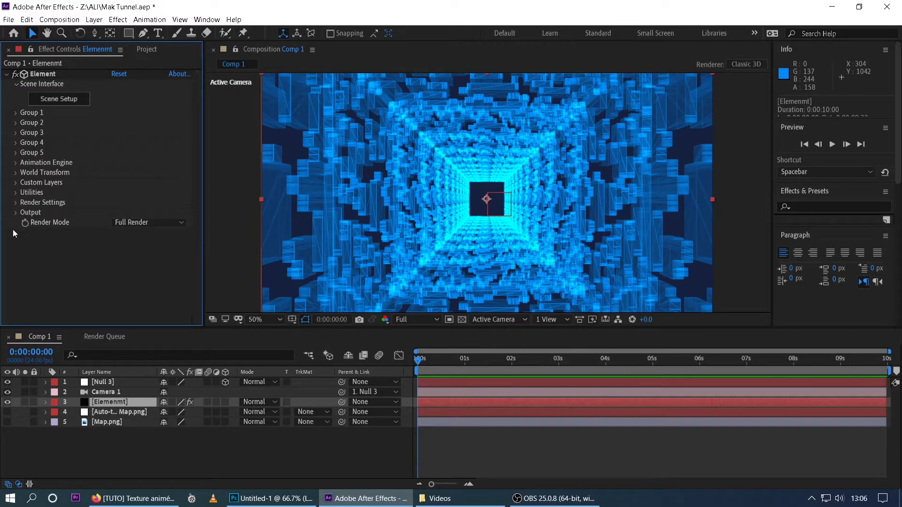
pyautogui.click(16, 203)
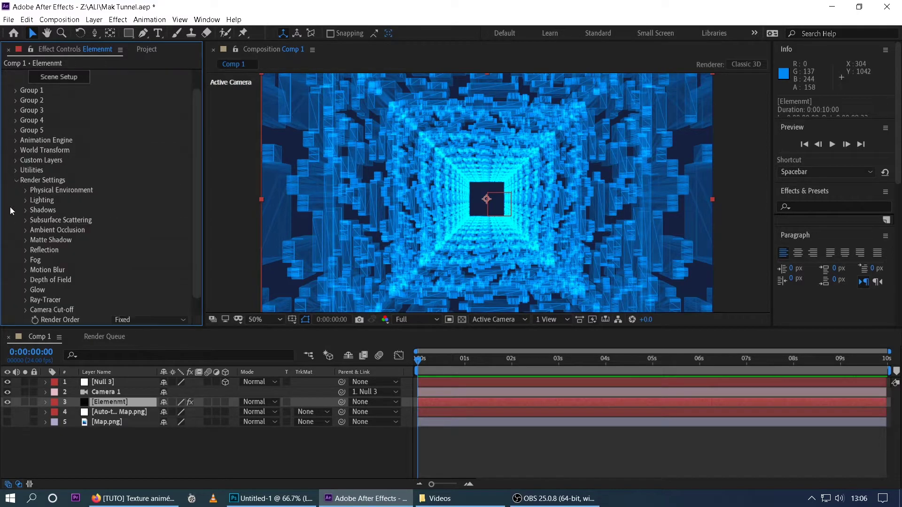
pyautogui.click(24, 199)
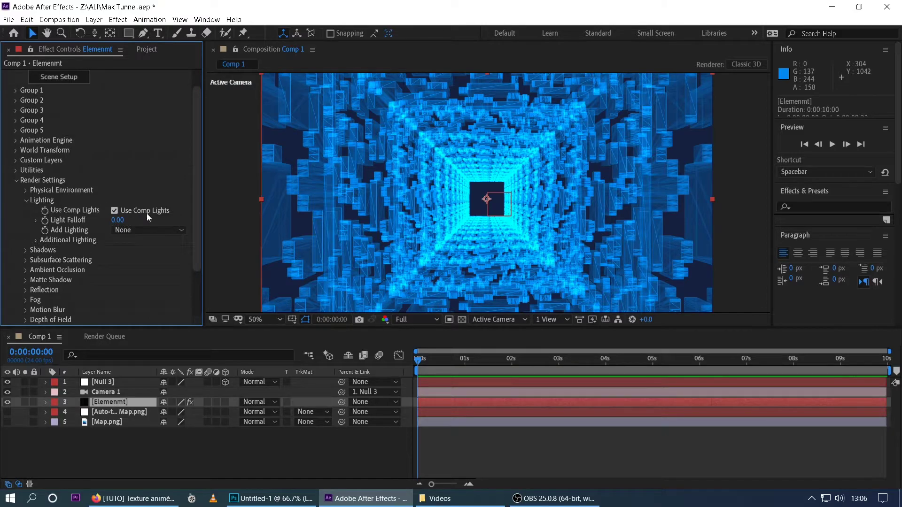
pyautogui.click(132, 231)
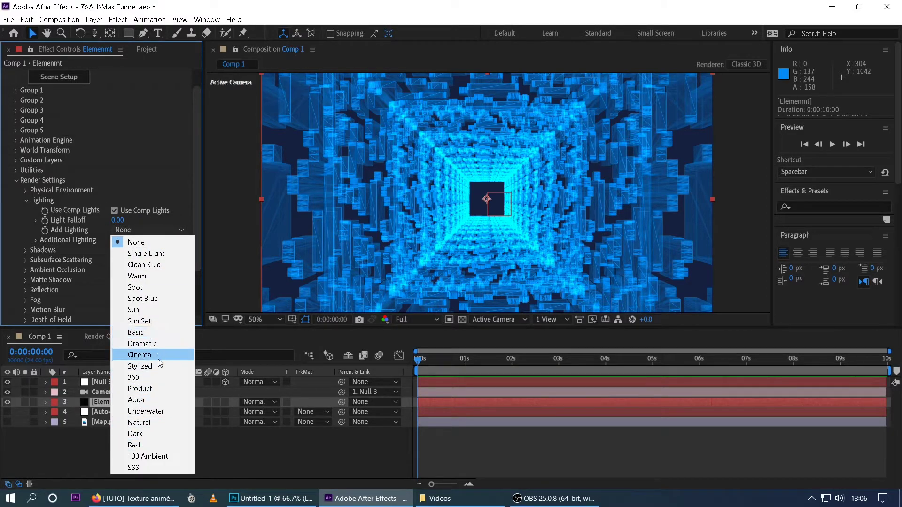
pyautogui.click(141, 355)
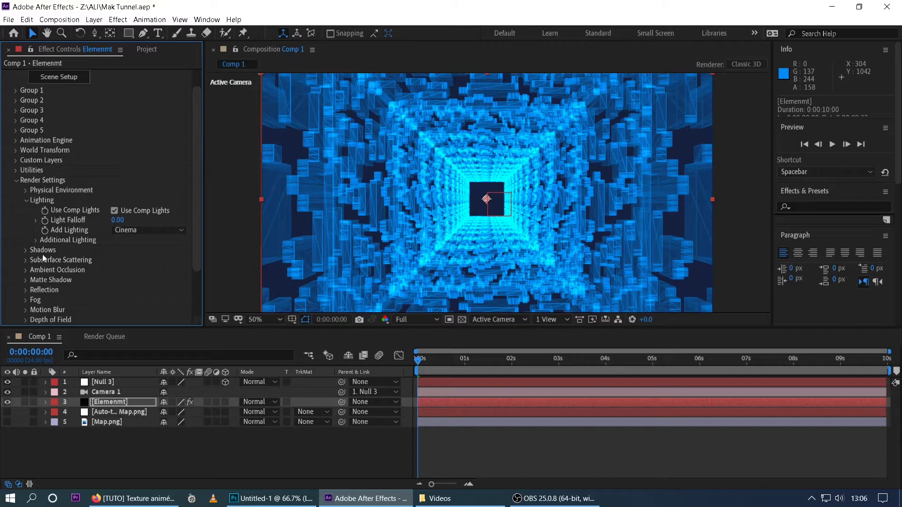
# - Adjust the Physical Environment exposure and toggle Enable AO under Ambient Occlusion in Element's render settings
pyautogui.click(25, 190)
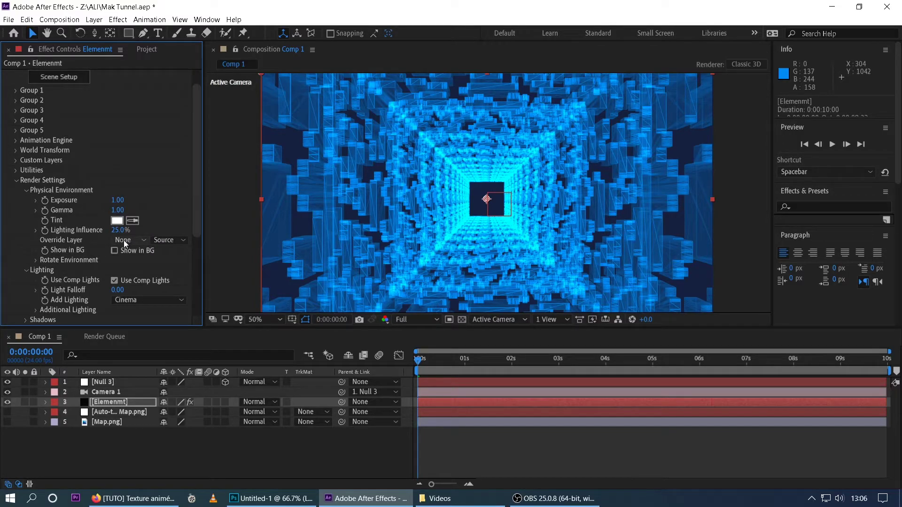
pyautogui.moveTo(122, 205); pyautogui.dragTo(99, 215)
pyautogui.click(27, 190)
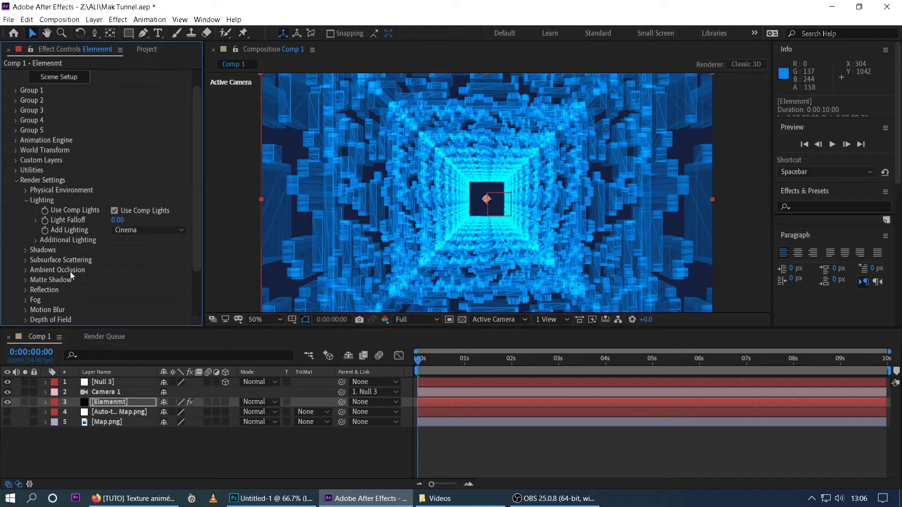
pyautogui.click(26, 271)
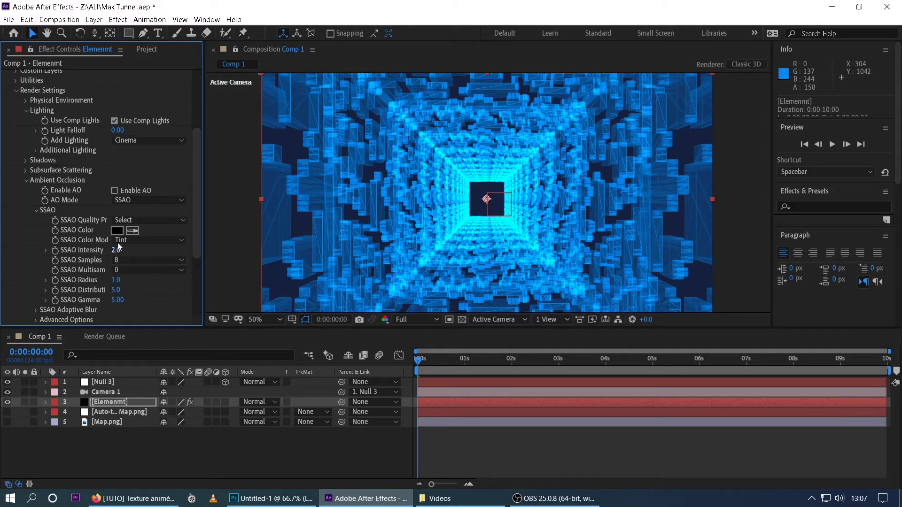
pyautogui.click(114, 191)
pyautogui.click(28, 183)
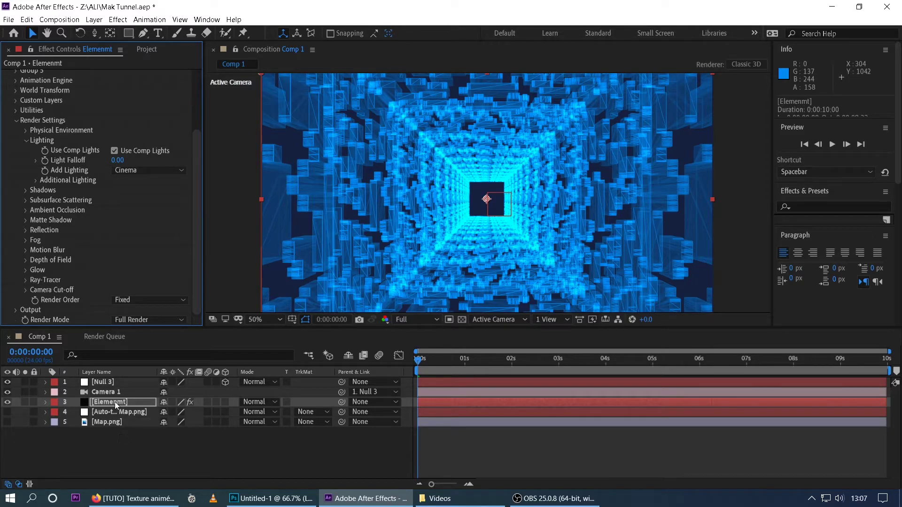
# - Turn on Camera 1's Depth of Field and set its Aperture to 154.7 pixels
pyautogui.click(46, 393)
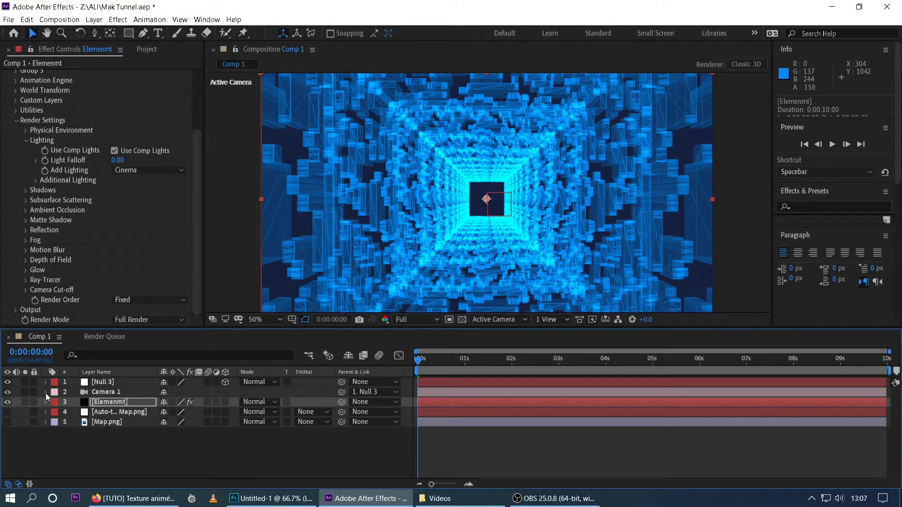
pyautogui.click(56, 412)
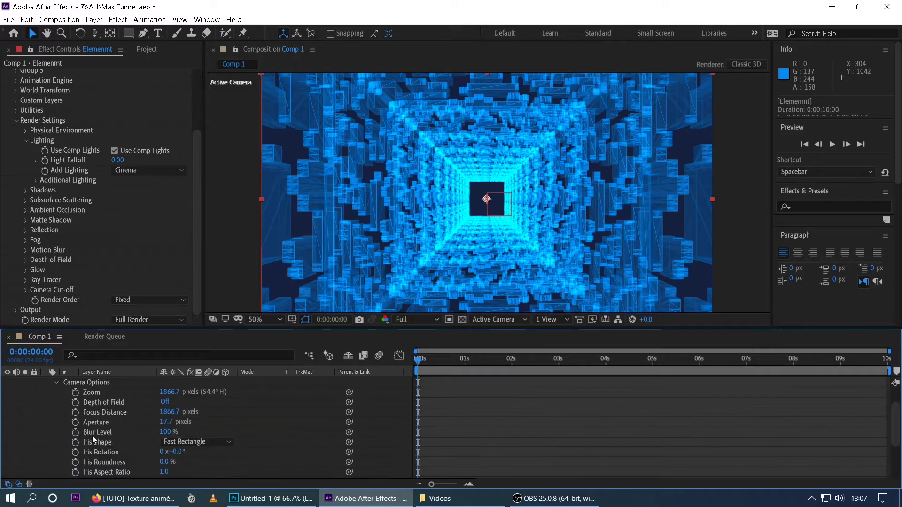
pyautogui.click(165, 402)
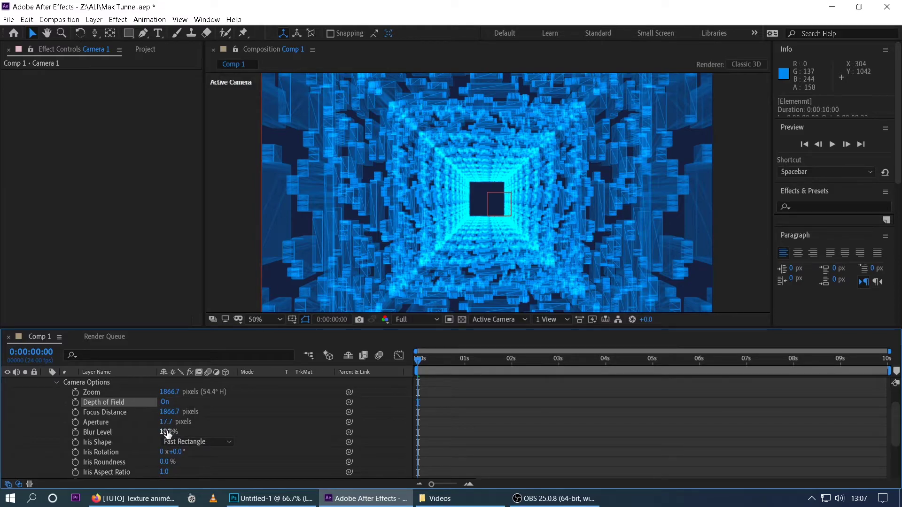
pyautogui.moveTo(167, 422); pyautogui.dragTo(252, 428)
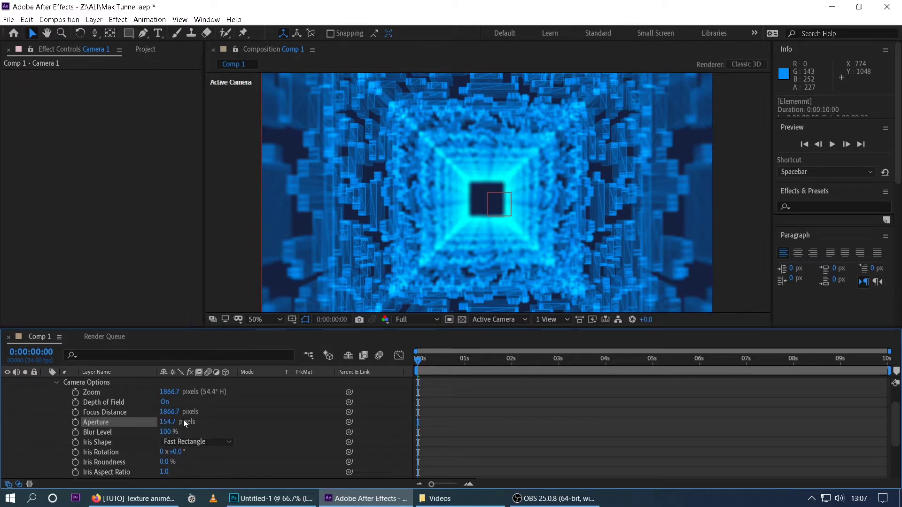
# - Set Camera 1's Focus Distance to 1301.7 pixels
pyautogui.moveTo(170, 417); pyautogui.dragTo(174, 414)
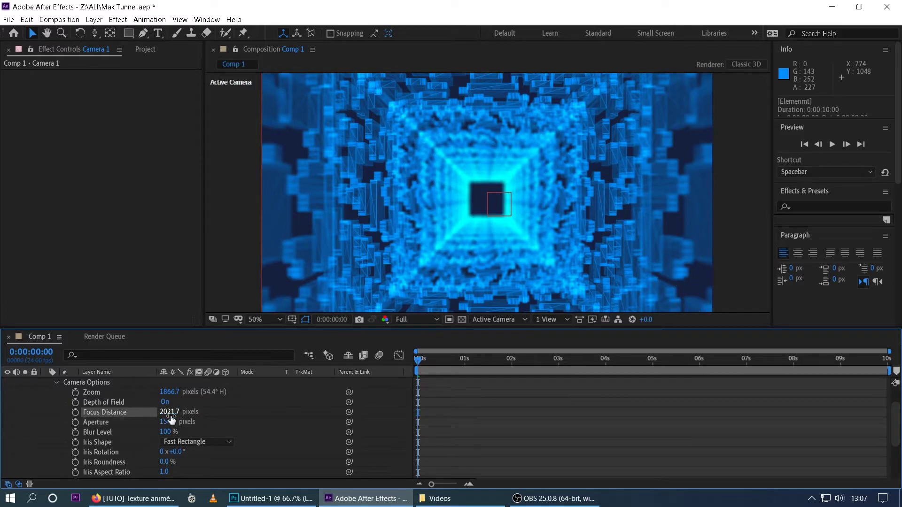
pyautogui.moveTo(434, 425); pyautogui.dragTo(515, 427)
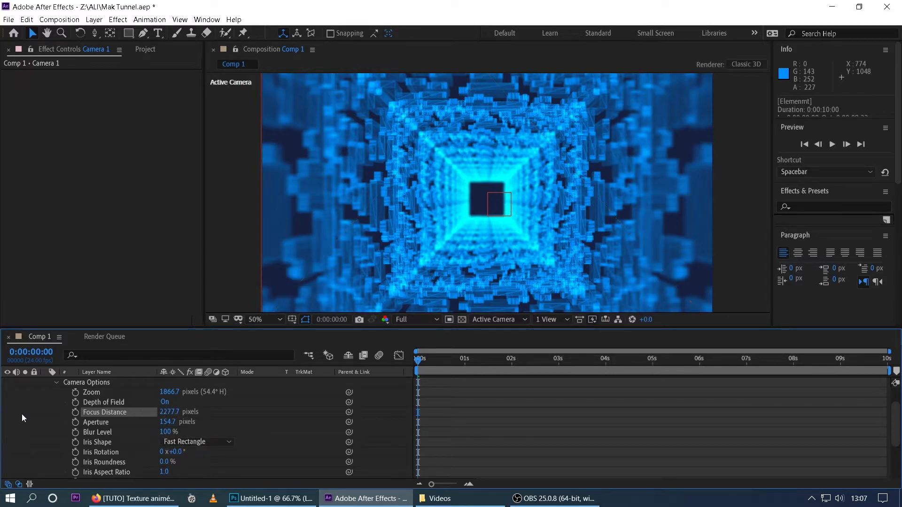
pyautogui.moveTo(167, 411); pyautogui.dragTo(123, 412)
pyautogui.moveTo(126, 429); pyautogui.dragTo(148, 426)
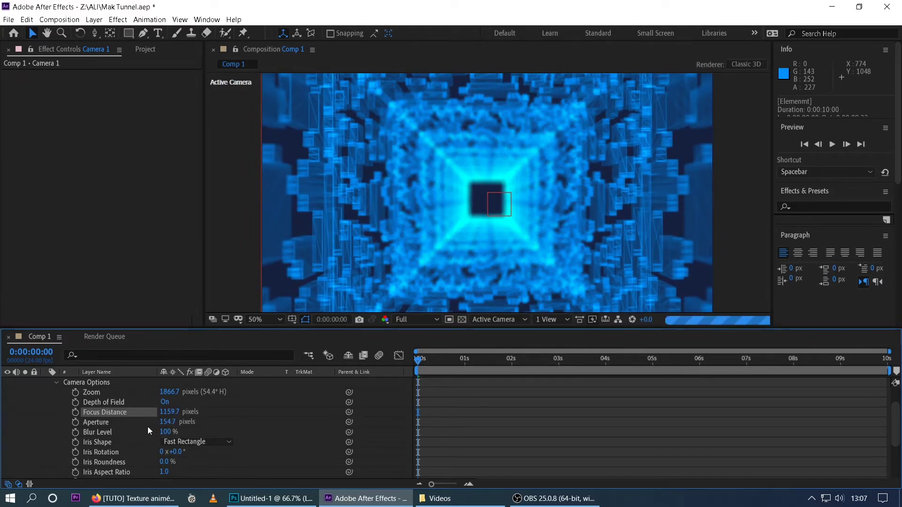
# - Reduce Camera 1's Aperture to 92.7 pixels
pyautogui.click(174, 422)
pyautogui.write('92.7')
pyautogui.press('Return')
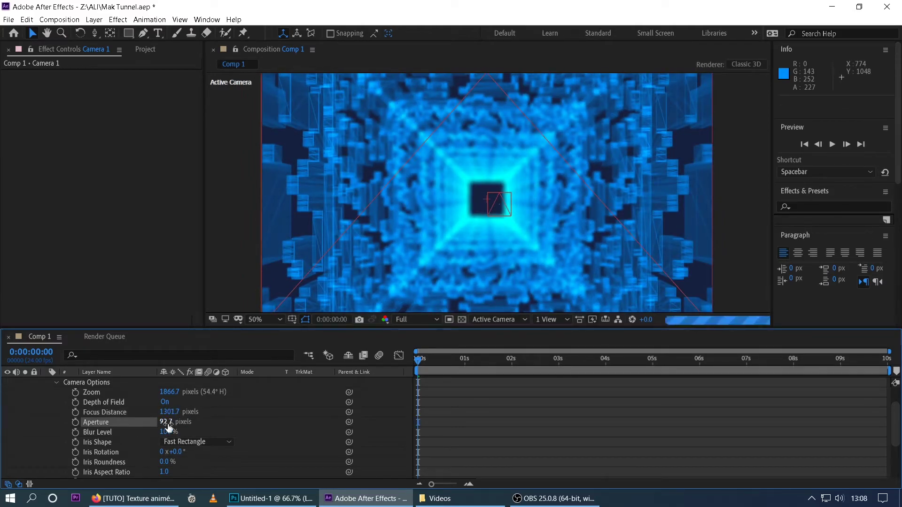
# - Set Camera 1's Focus Distance to 1255.7 pixels and collapse the camera layer's properties
pyautogui.moveTo(173, 412); pyautogui.dragTo(147, 415)
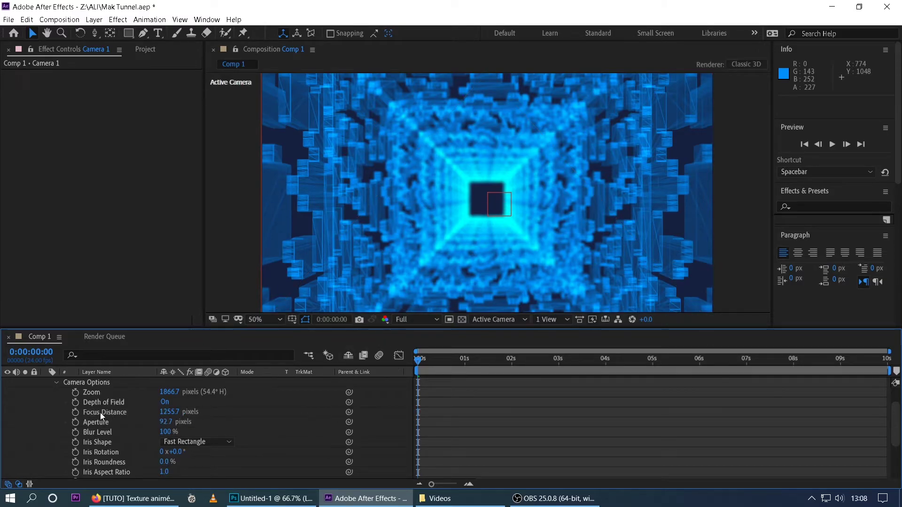
pyautogui.scroll(2, 46, 413)
pyautogui.click(46, 392)
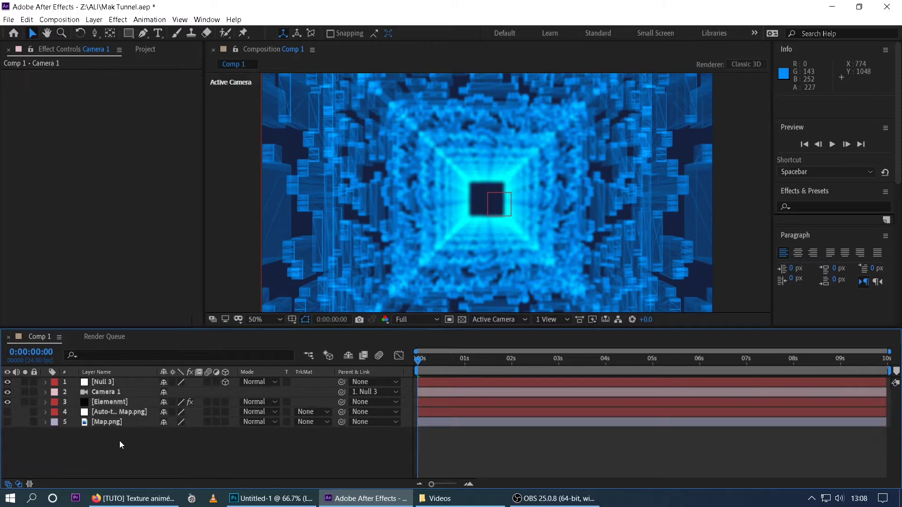
# - Add a Parallel light named Parallel Light 1 to the composition and give it a light blue color
pyautogui.rightClick(131, 440)
pyautogui.moveTo(226, 329)
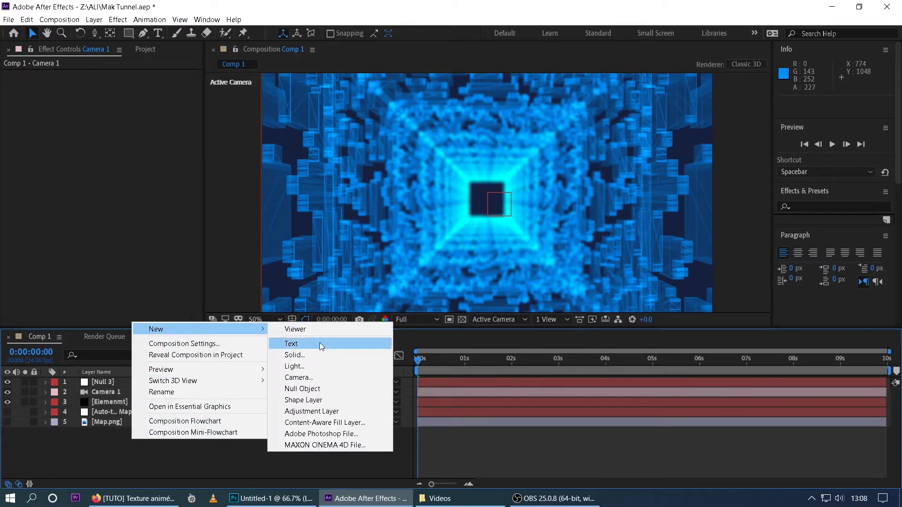
pyautogui.click(308, 367)
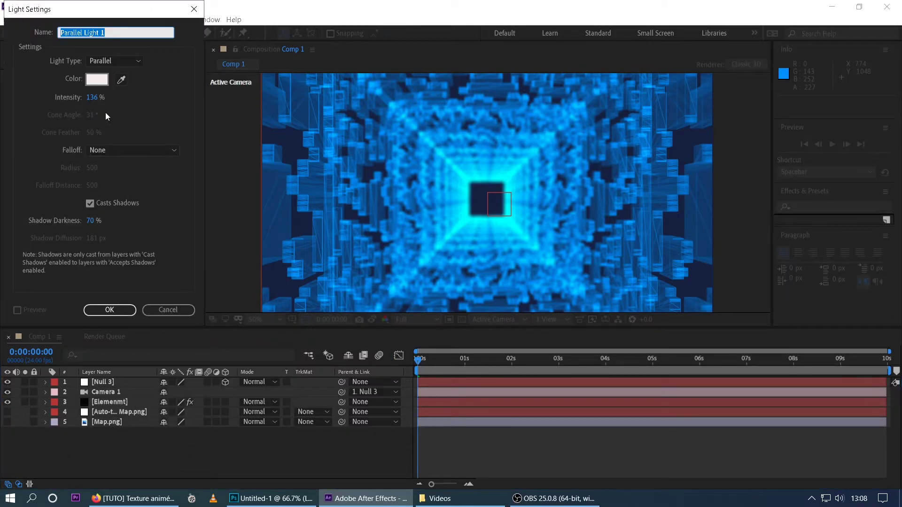
pyautogui.click(98, 81)
pyautogui.moveTo(185, 102); pyautogui.dragTo(187, 88)
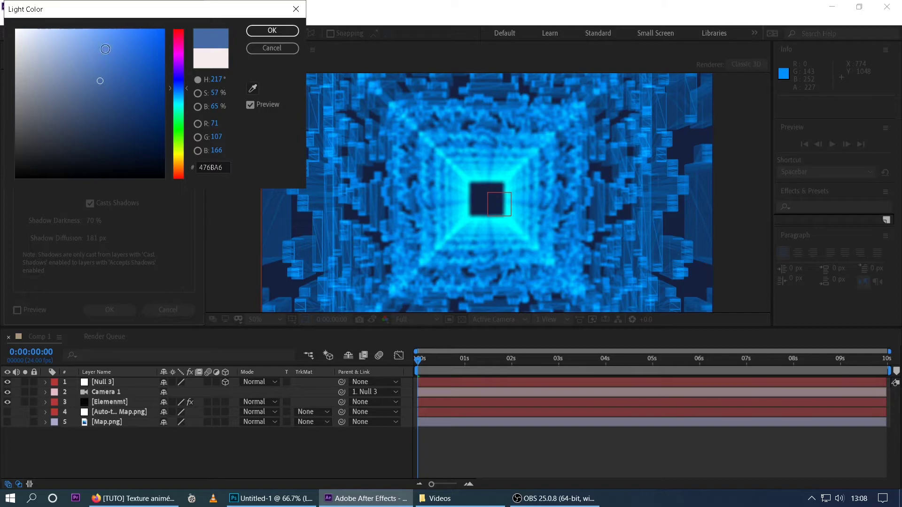
pyautogui.moveTo(105, 49); pyautogui.dragTo(100, 40)
pyautogui.click(274, 31)
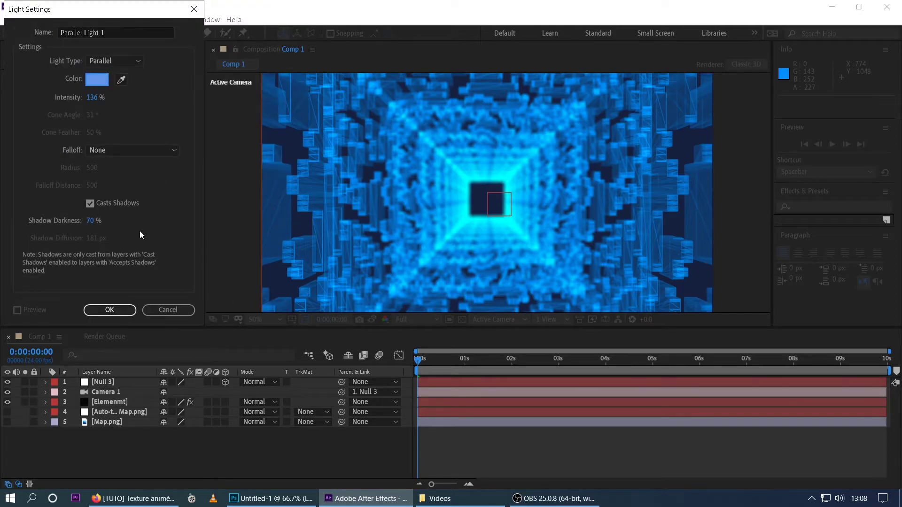
pyautogui.click(110, 310)
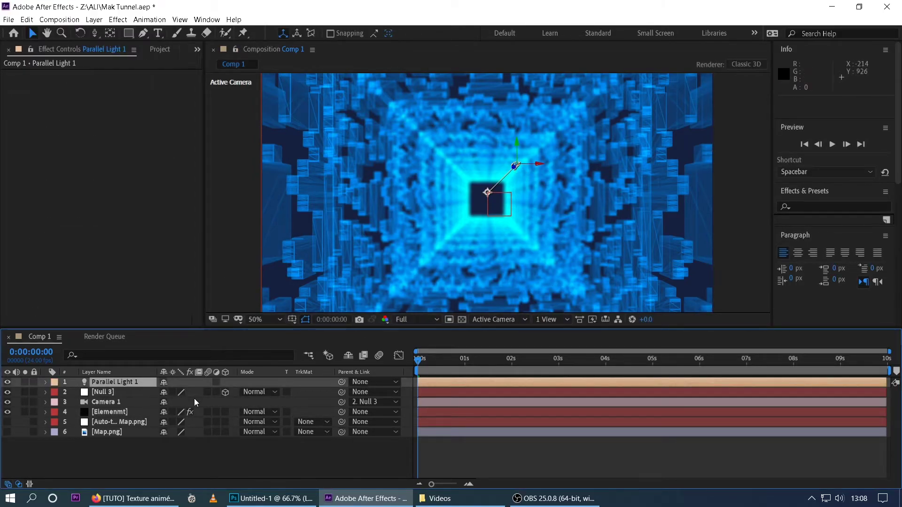
# - Move Parallel Light 1 to position 912.0, 458.0, -2164.7
pyautogui.press('p')
pyautogui.moveTo(209, 395)
pyautogui.mouseDown()
pyautogui.moveTo(2, 393)
pyautogui.moveTo(213, 379)
pyautogui.mouseUp()
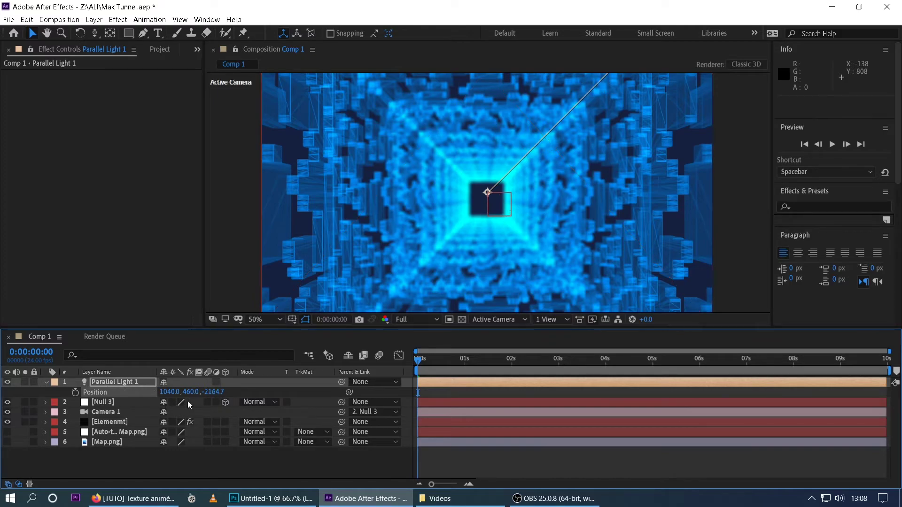
pyautogui.moveTo(188, 392); pyautogui.dragTo(105, 392)
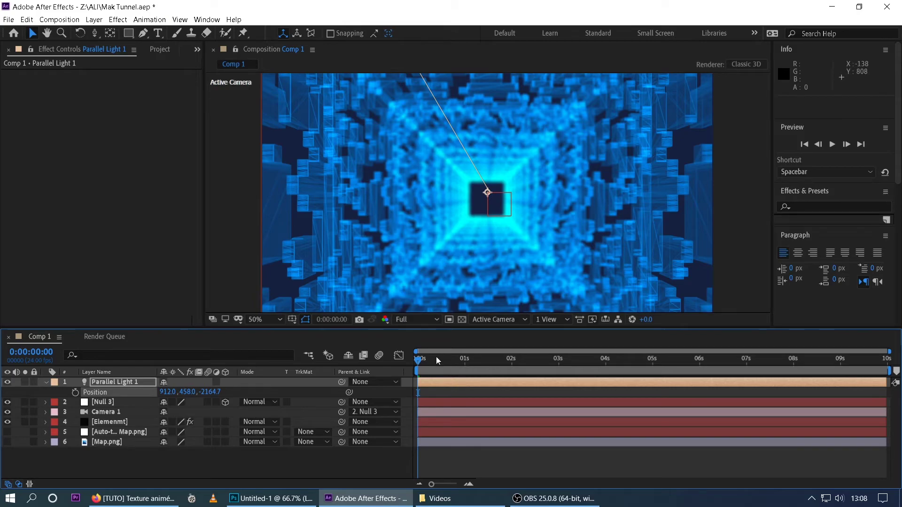
# - Play back a preview of the tunnel fly-through with the new light and stop it near the end
pyautogui.press('space')
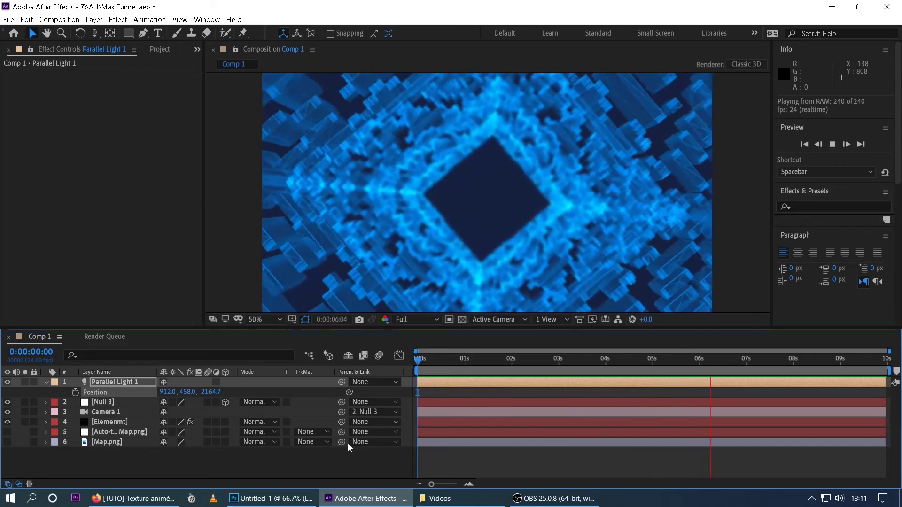
pyautogui.press('h')
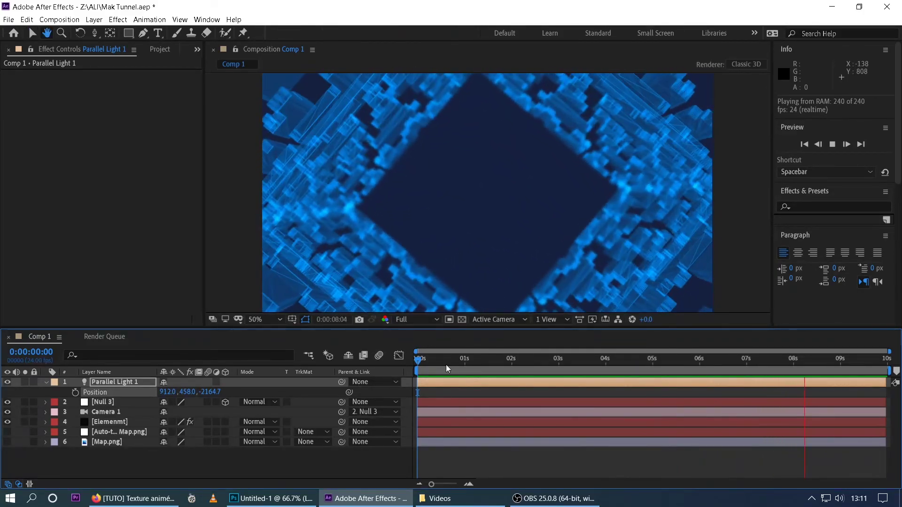
pyautogui.press('space')
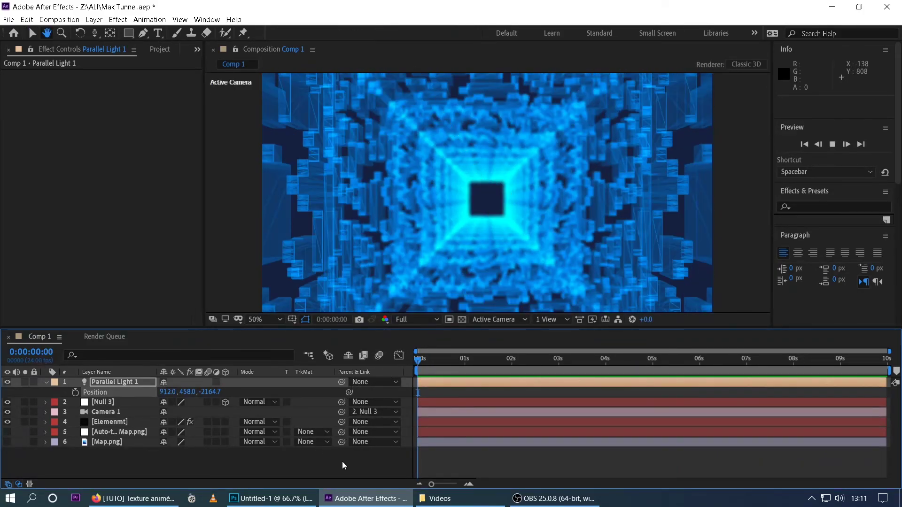
pyautogui.press('space')
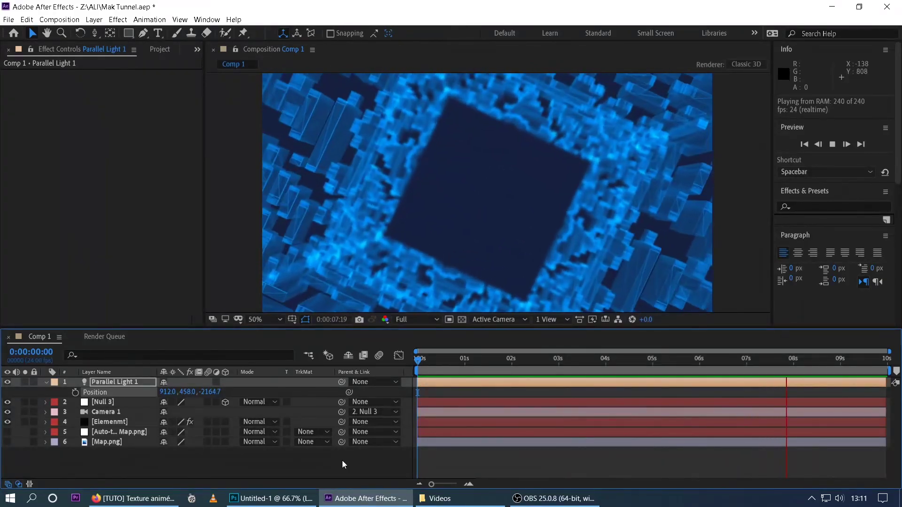
pyautogui.press('space')
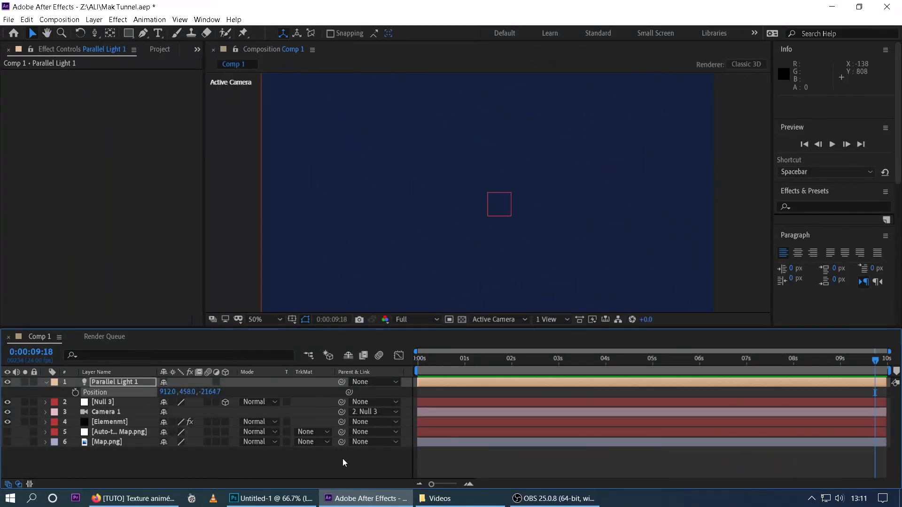